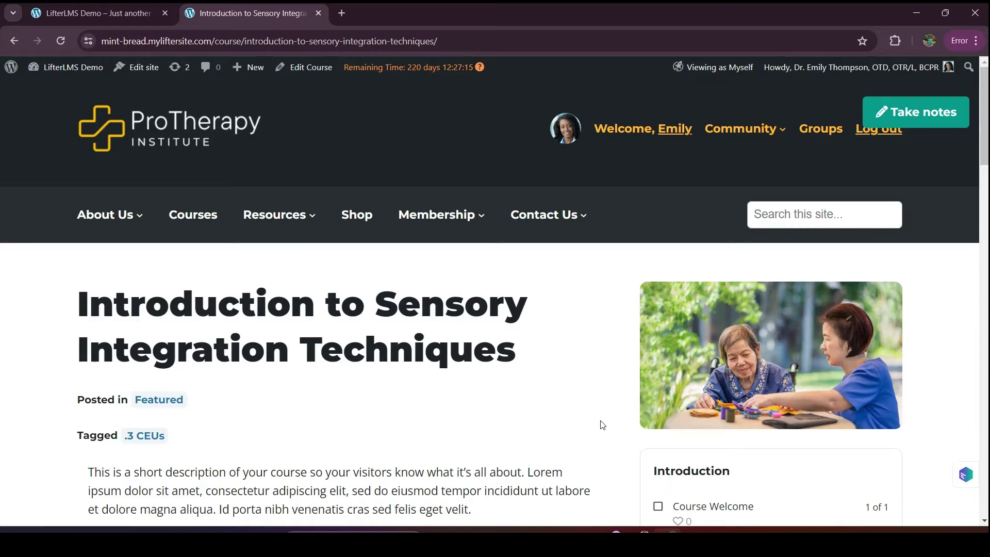
# Step: Review the course's Course With Membership and Private pricing plans, then return to the home page tab
pyautogui.scroll(-12, 602, 425)
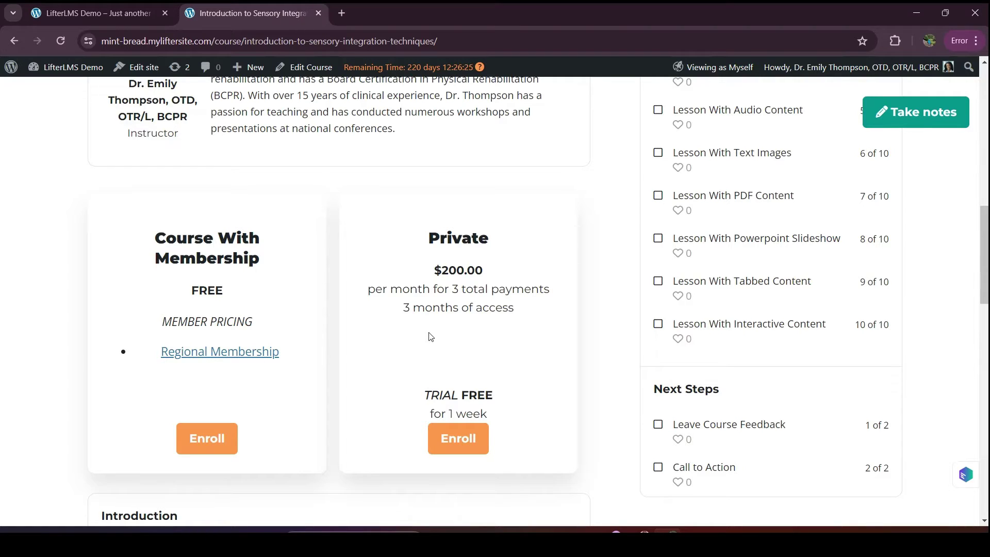
pyautogui.click(72, 9)
# Step: Go to the admin Dashboard and open the Courses list
pyautogui.moveTo(72, 67)
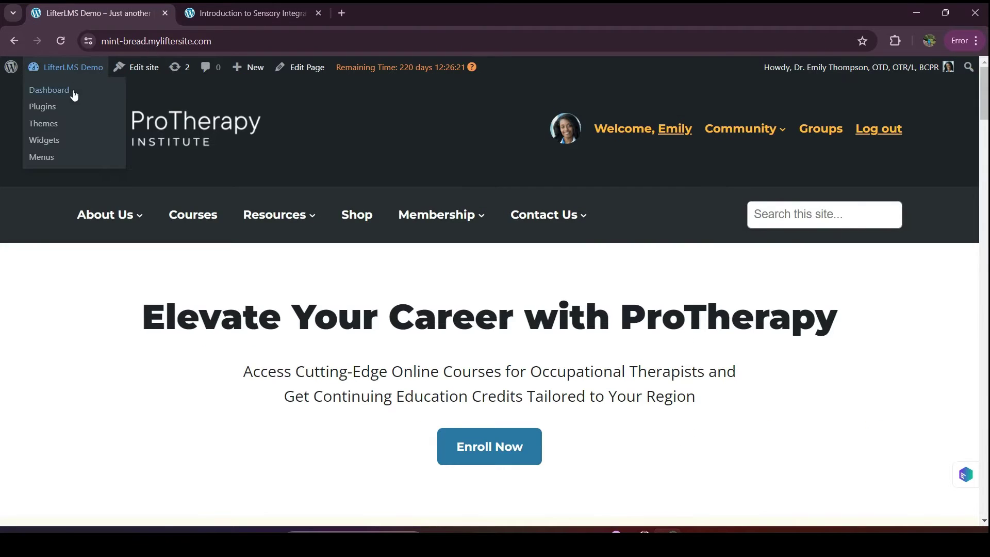
pyautogui.click(72, 94)
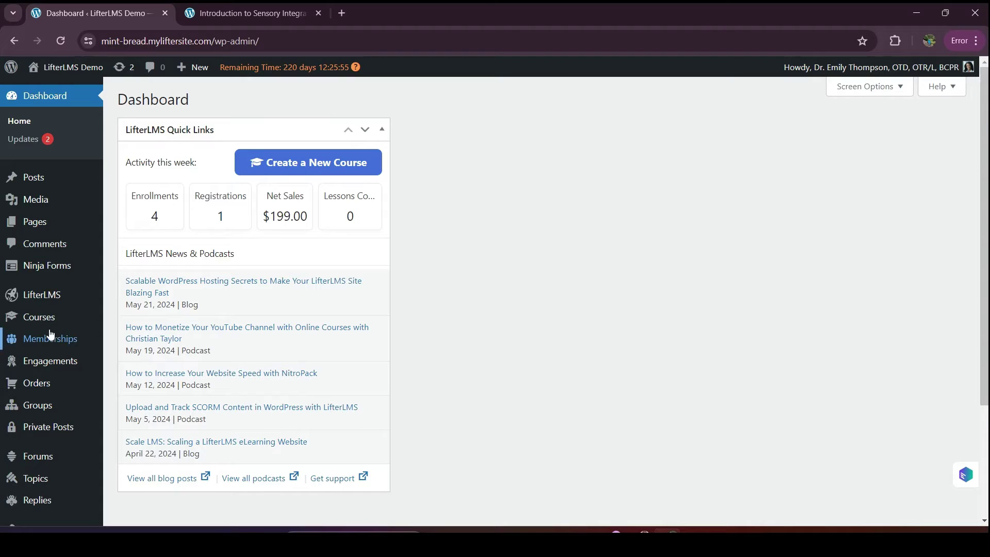
pyautogui.moveTo(52, 320)
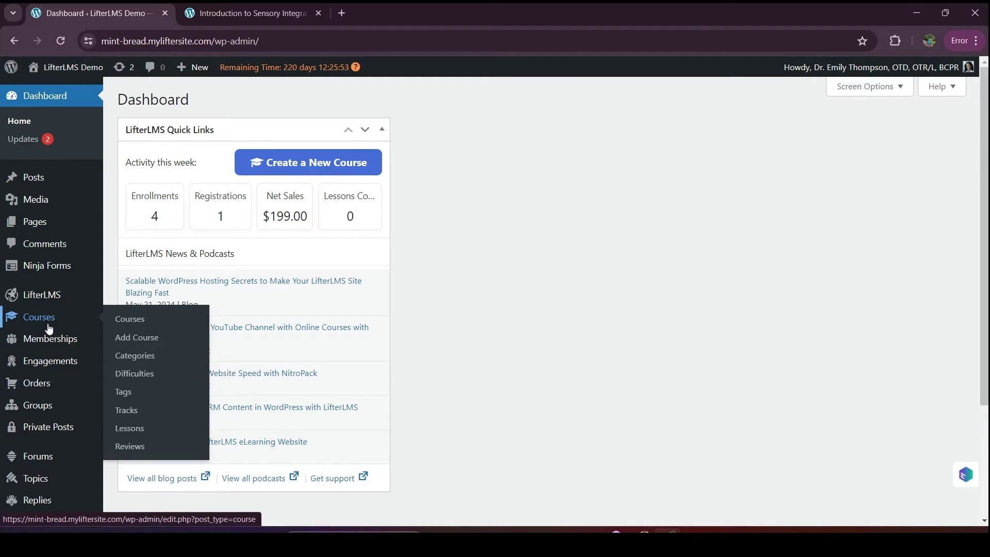
pyautogui.click(134, 318)
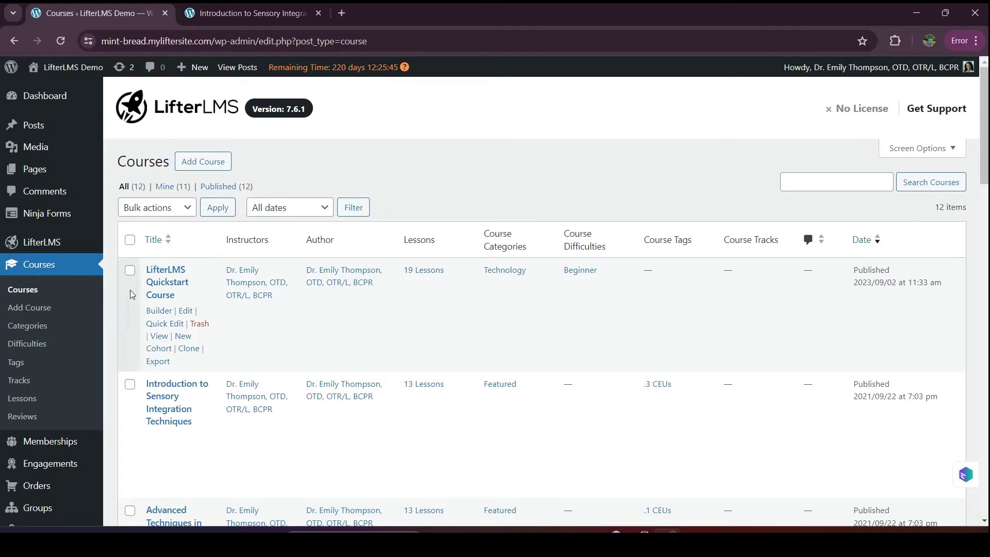
# Step: Edit the LifterLMS Quickstart Course and scroll to its empty Access Plans box
pyautogui.click(186, 313)
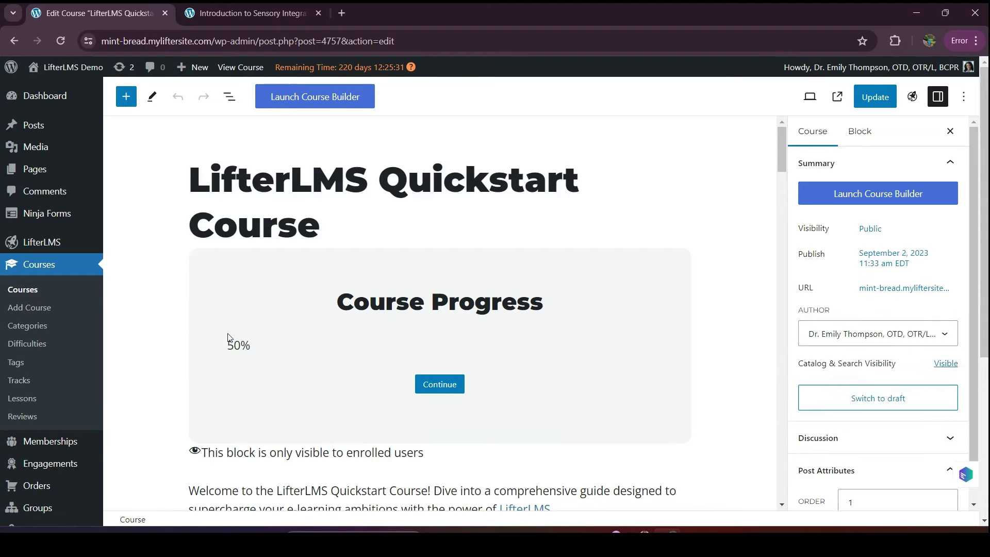
pyautogui.scroll(-5, 230, 337)
pyautogui.scroll(-20, 230, 337)
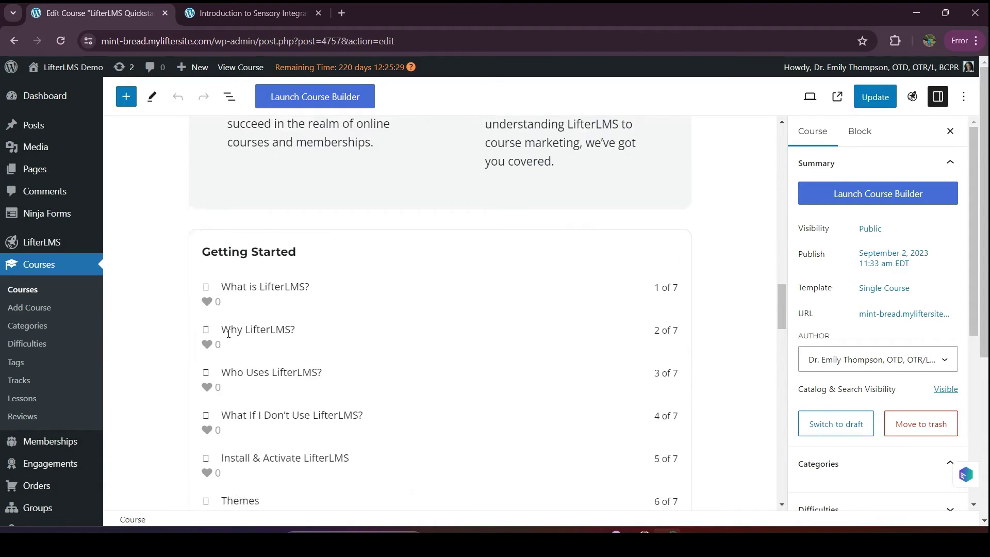
pyautogui.scroll(-15, 230, 337)
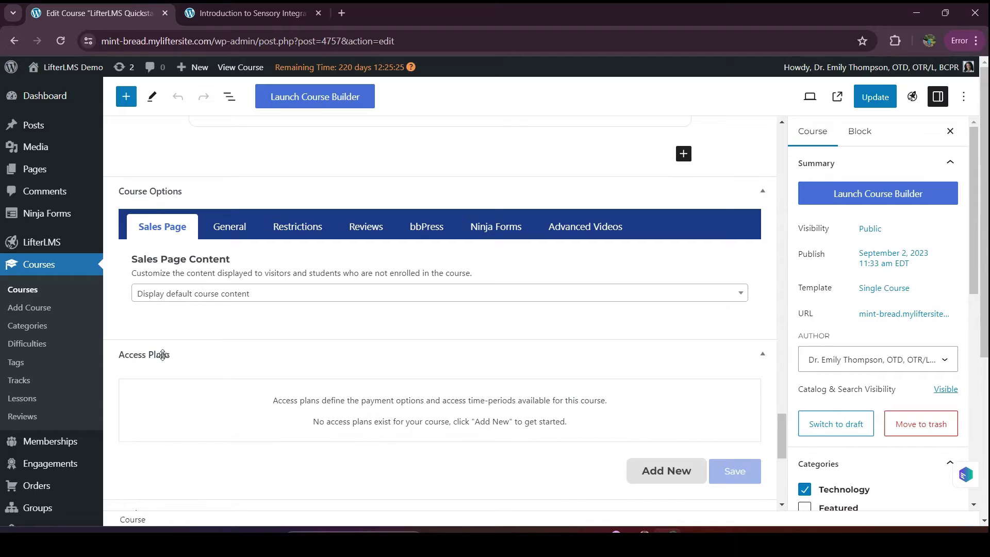
pyautogui.scroll(-2, 163, 357)
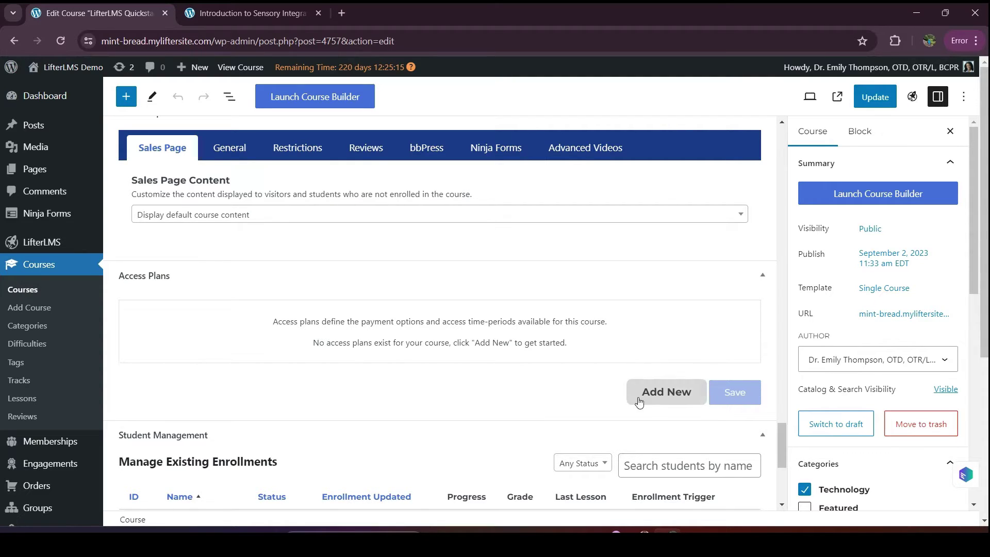
# Step: Add a new access plan titled 'Lifetime Access', checking the other course's plans for reference
pyautogui.click(664, 392)
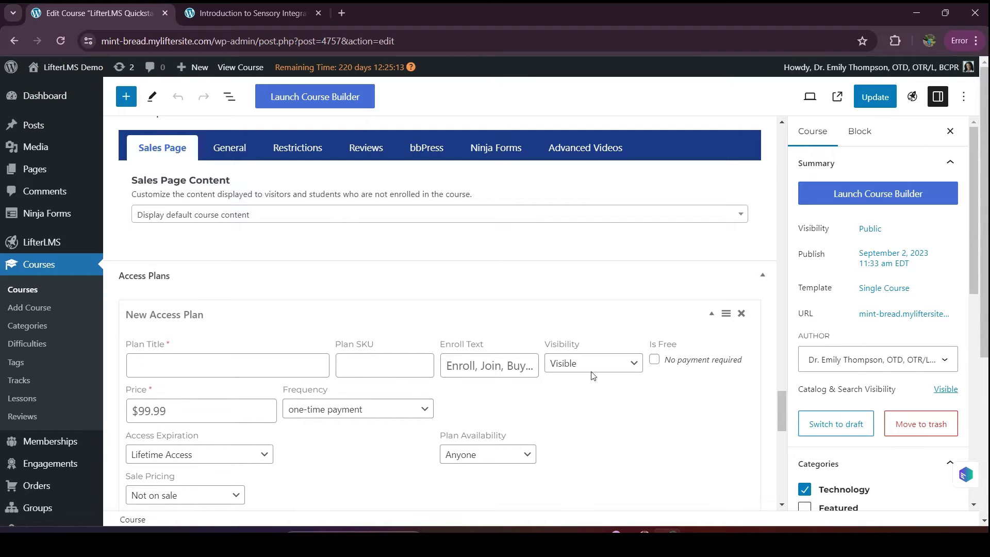
pyautogui.scroll(-1, 301, 313)
pyautogui.scroll(-1, 333, 435)
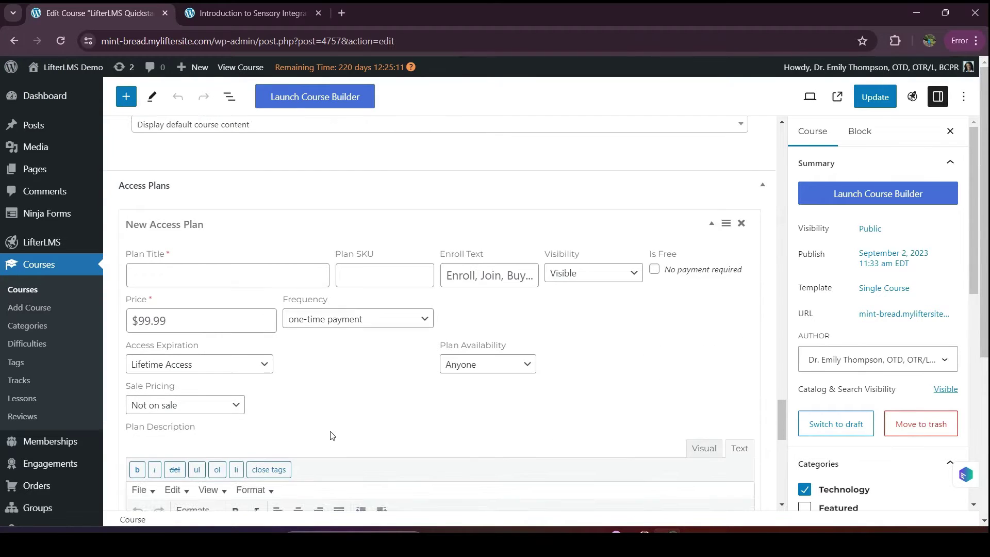
pyautogui.click(171, 273)
pyautogui.write('Lifetime ')
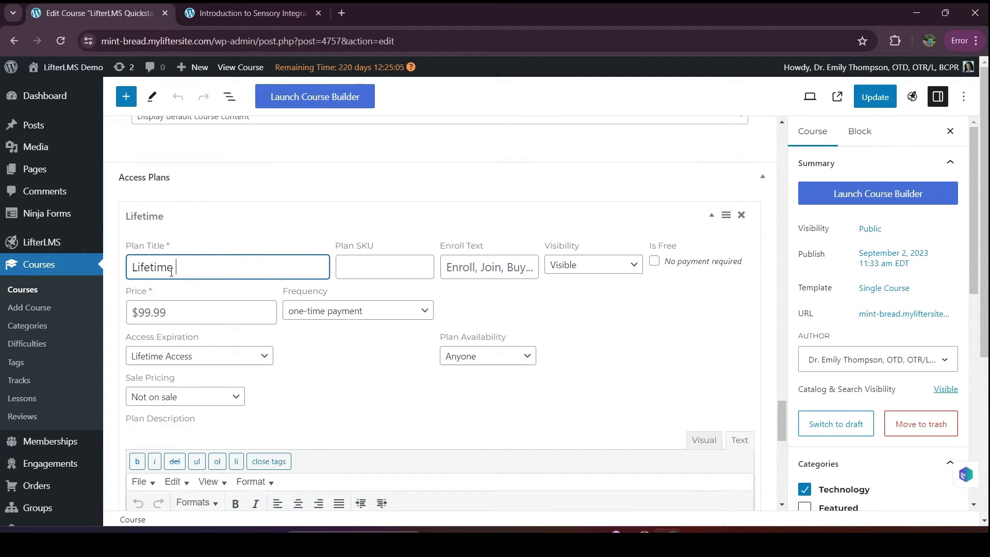
pyautogui.write('Access')
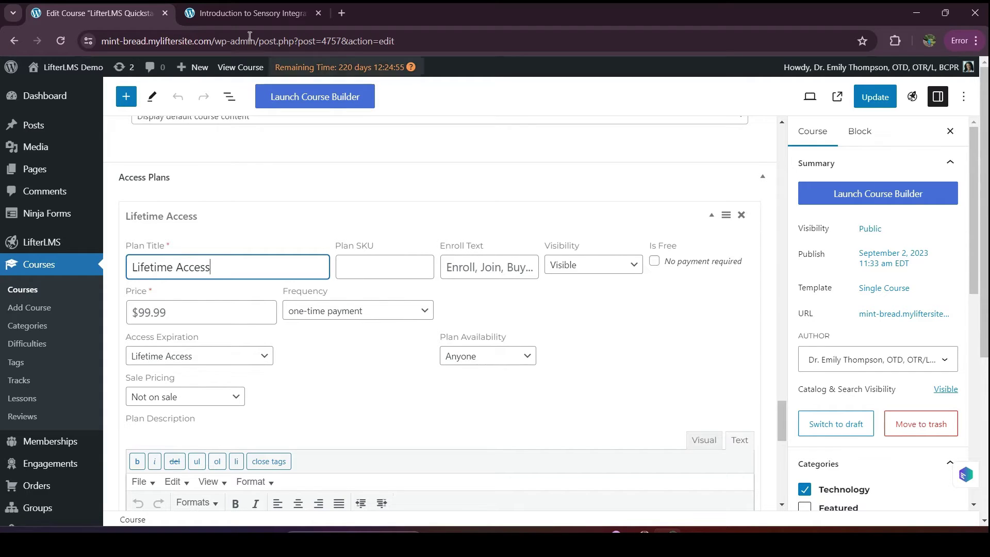
pyautogui.click(233, 14)
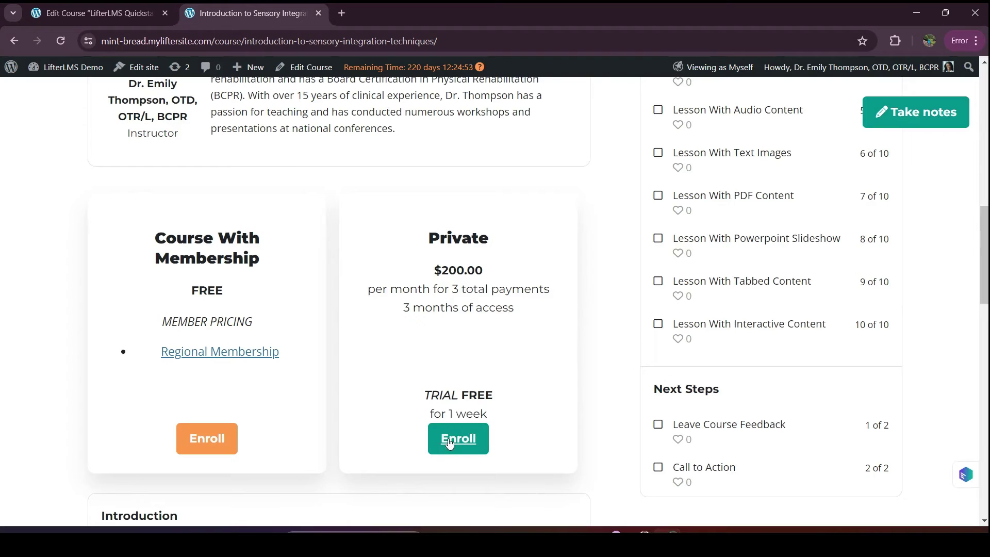
pyautogui.click(61, 14)
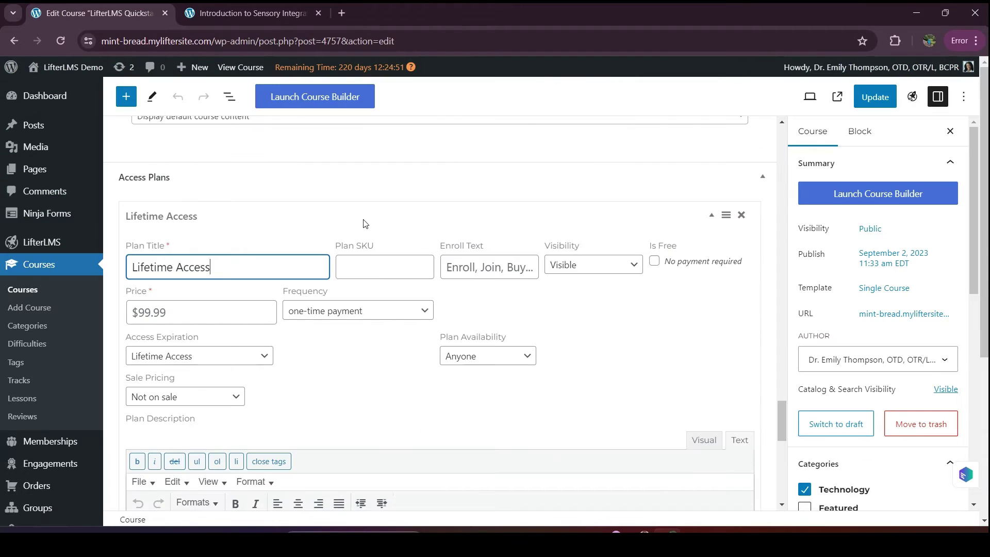
# Step: Set the plan's enroll text to 'Sign me up!' and keep visibility Visible
pyautogui.click(453, 269)
pyautogui.write('sign me u!')
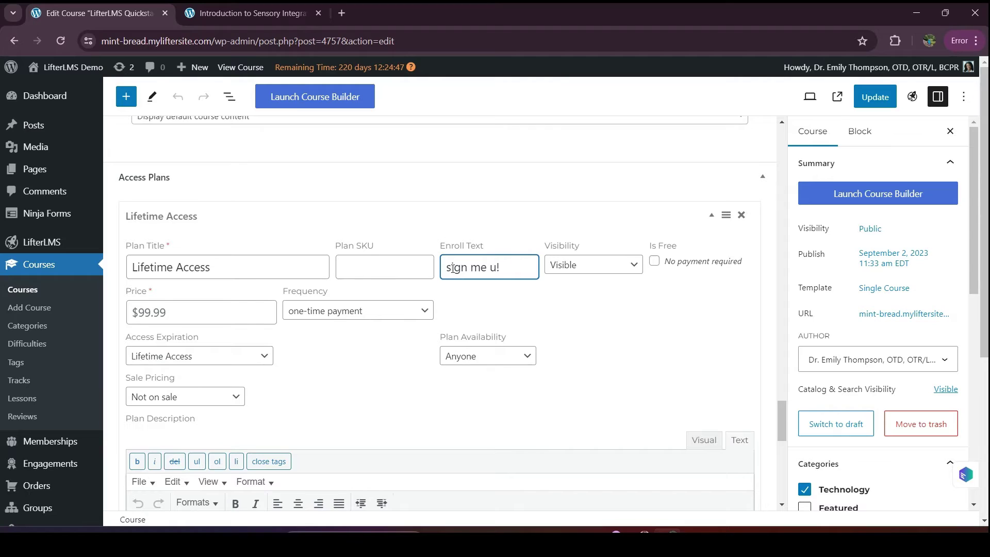
pyautogui.press('BackSpace')
pyautogui.write('p!')
pyautogui.tripleClick(451, 268)
pyautogui.click(451, 269)
pyautogui.press('BackSpace')
pyautogui.write('S')
pyautogui.click(577, 267)
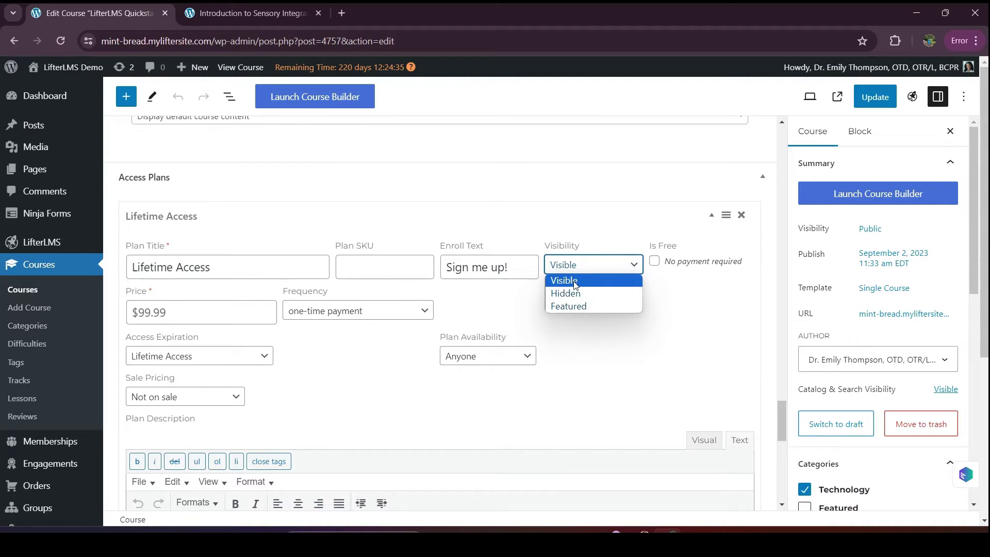
pyautogui.click(575, 282)
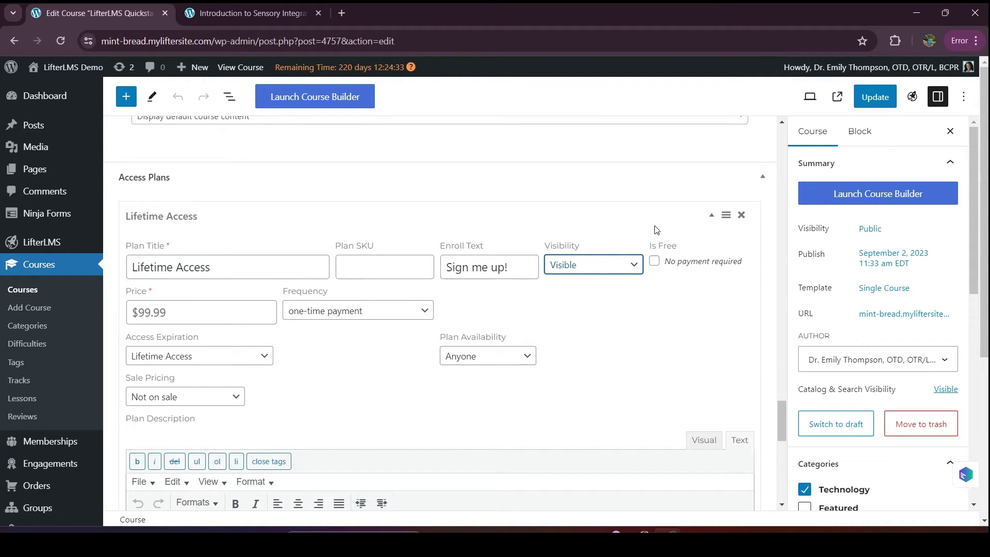
# Step: Mark the Lifetime Access plan as free, requiring no payment
pyautogui.click(655, 262)
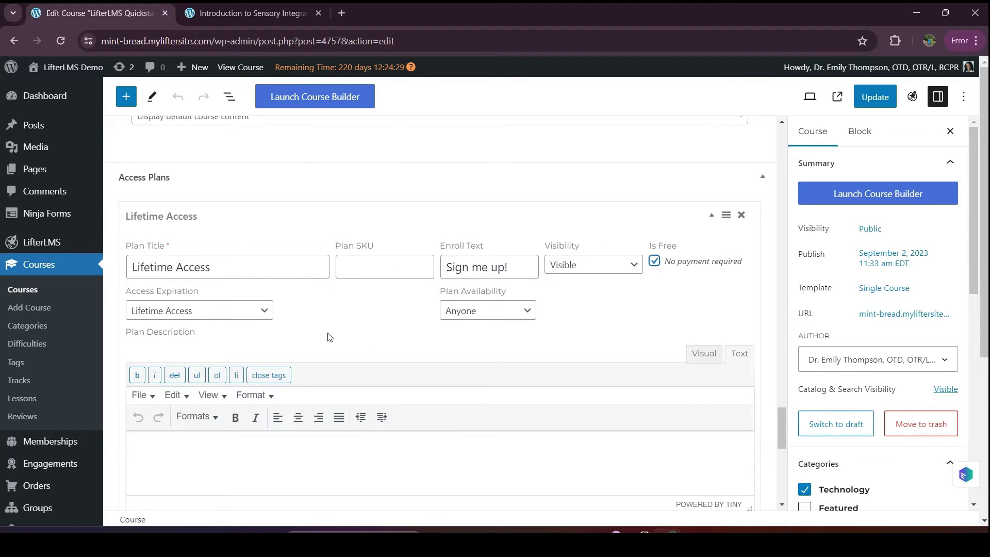
pyautogui.moveTo(125, 292); pyautogui.dragTo(204, 296)
pyautogui.click(236, 313)
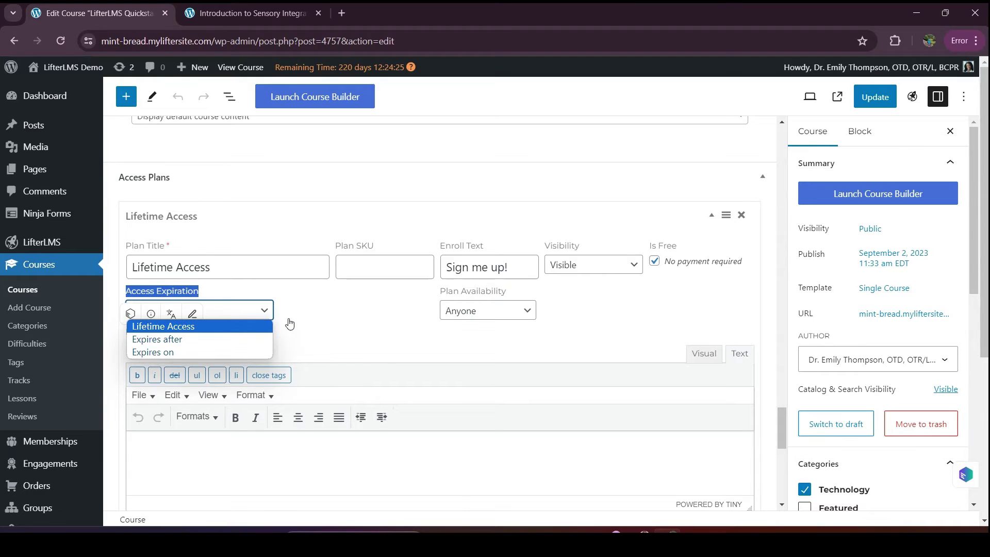
pyautogui.click(321, 342)
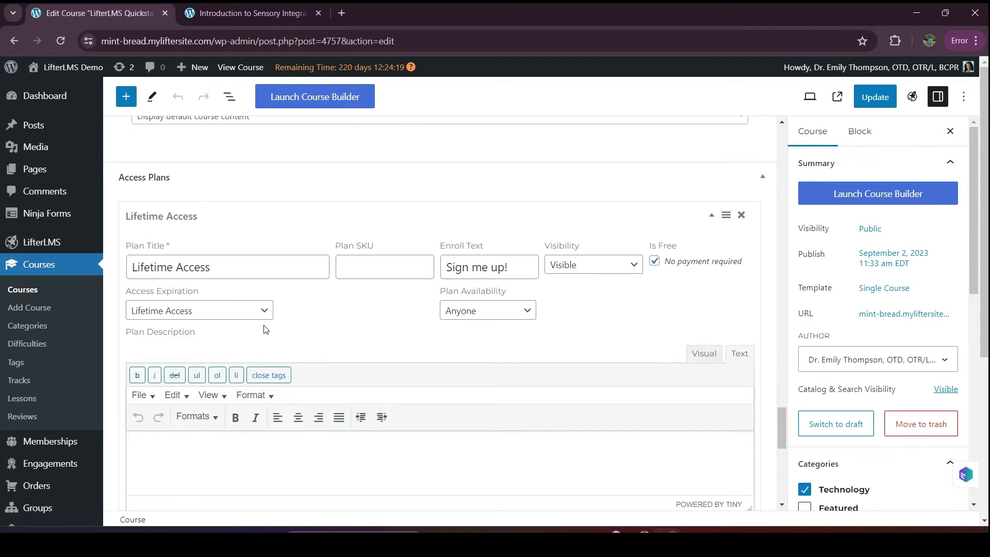
pyautogui.click(239, 314)
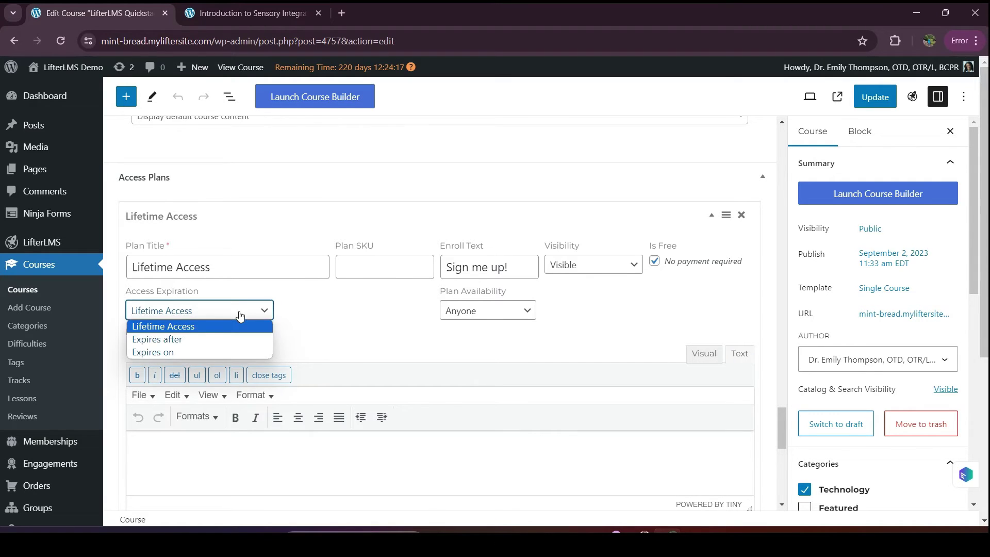
pyautogui.click(186, 330)
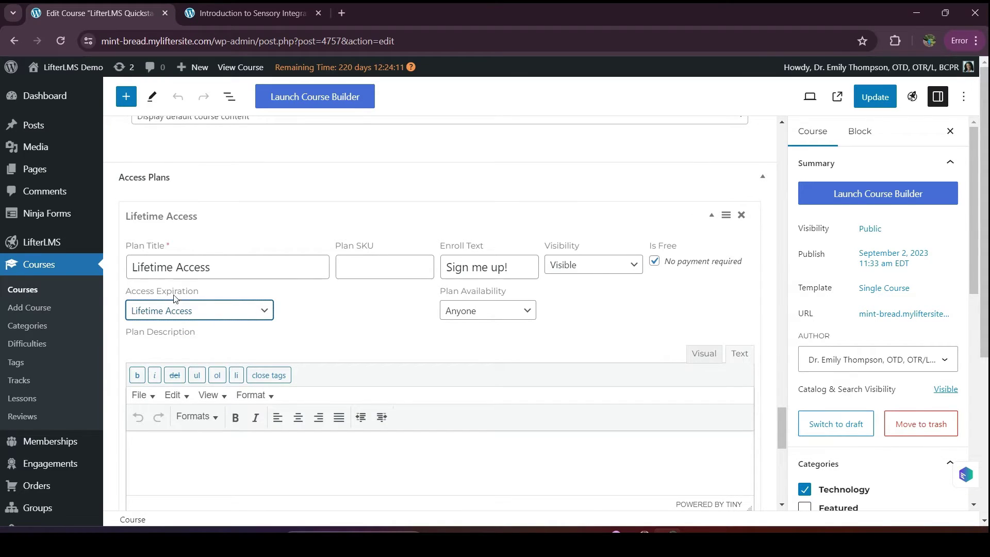
# Step: Try an expiry period in months, then set access expiration back to Lifetime Access
pyautogui.click(199, 311)
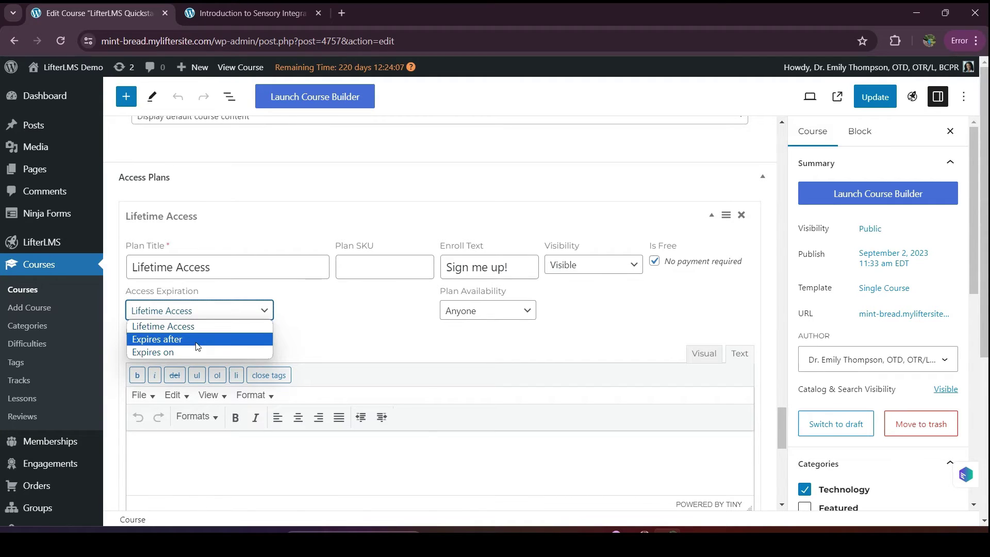
pyautogui.click(196, 341)
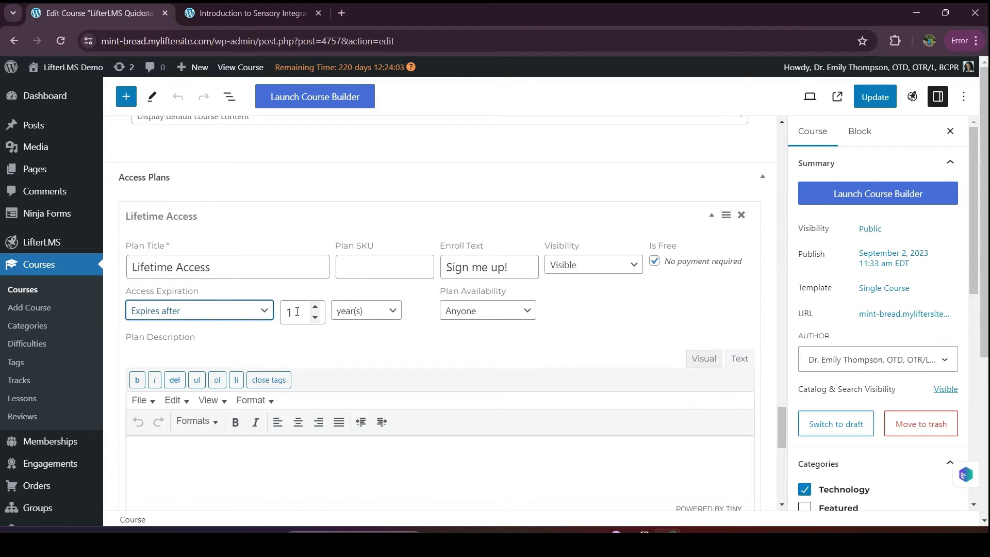
pyautogui.click(353, 312)
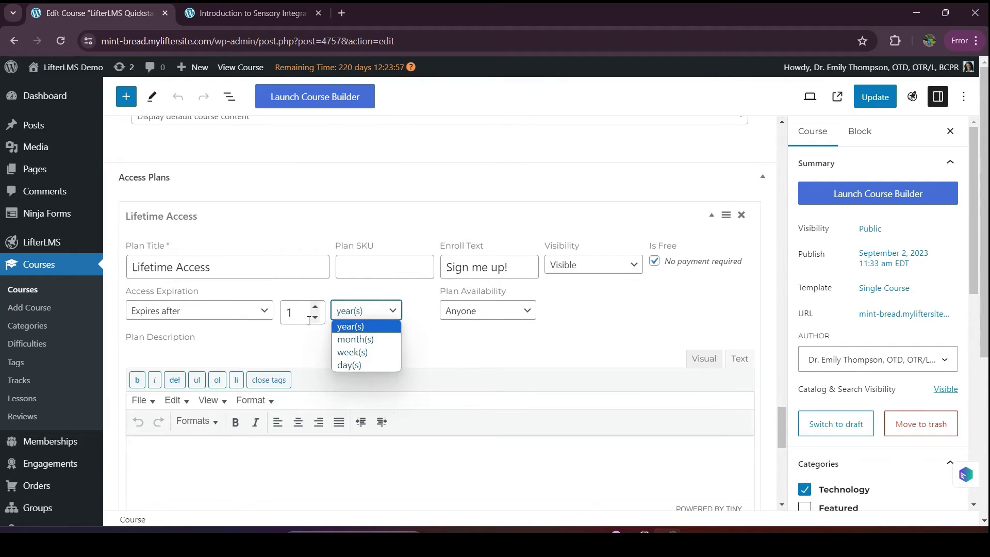
pyautogui.click(347, 332)
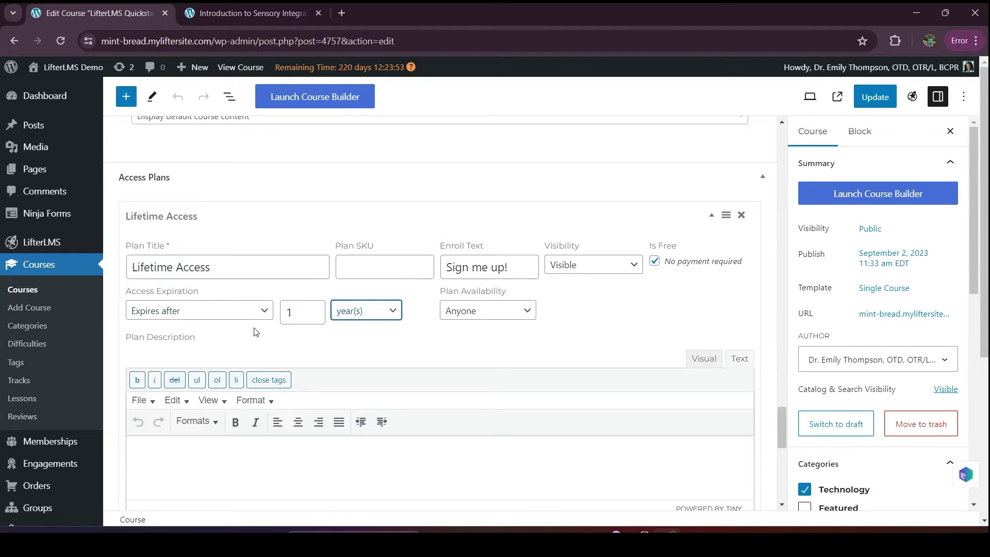
pyautogui.click(373, 316)
pyautogui.click(369, 341)
pyautogui.click(369, 312)
pyautogui.click(367, 338)
pyautogui.click(260, 311)
pyautogui.click(239, 332)
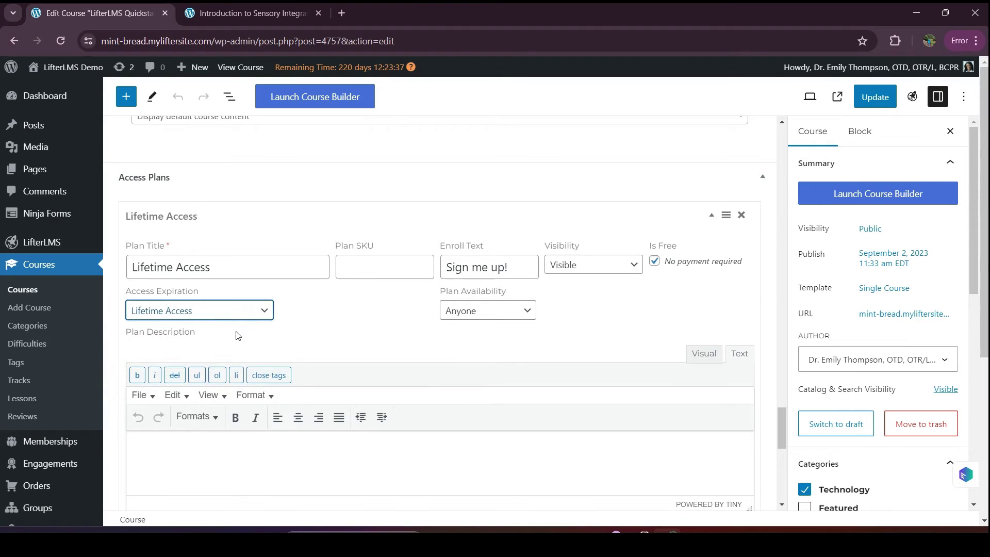
# Step: Set plan availability to Members only and attach Regional Membership to Lifetime Access
pyautogui.click(502, 316)
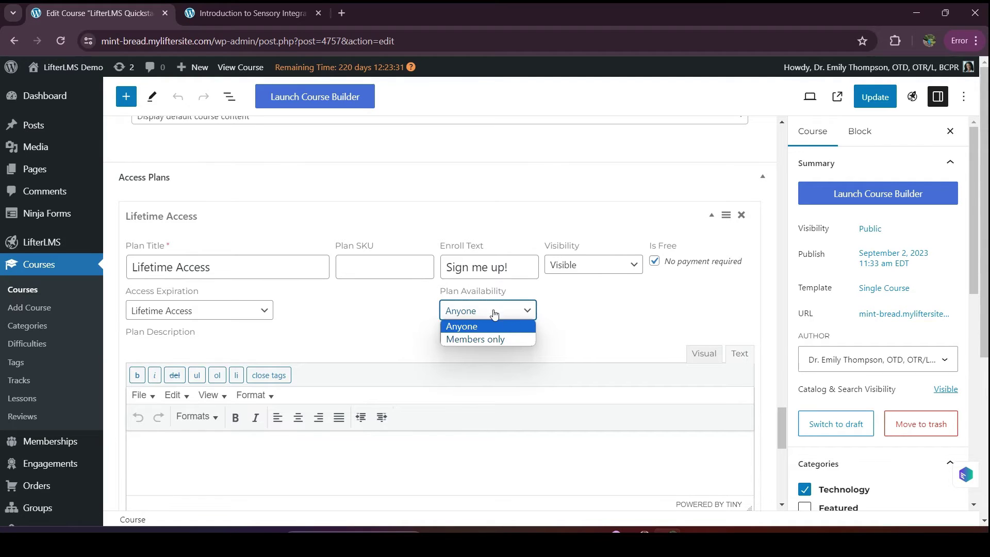
pyautogui.click(471, 330)
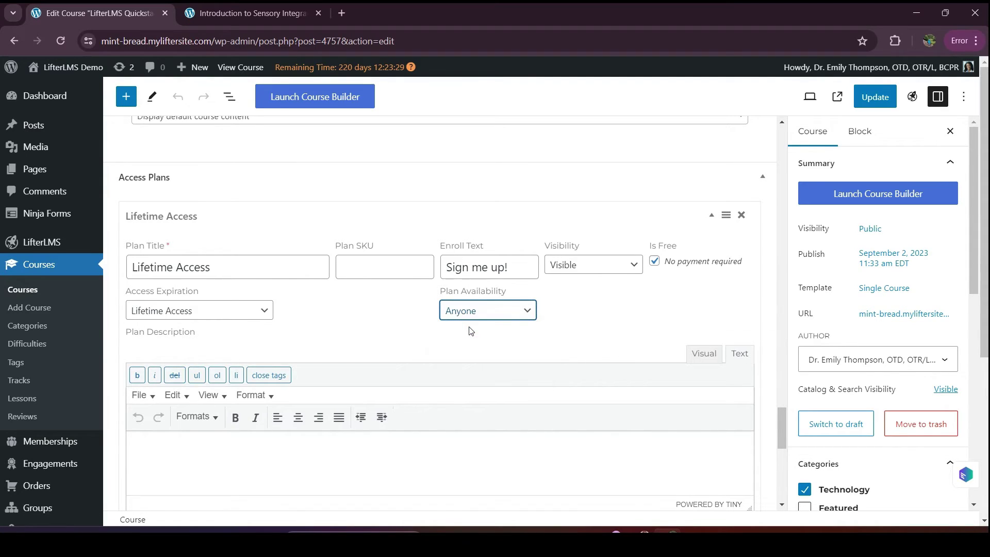
pyautogui.click(471, 315)
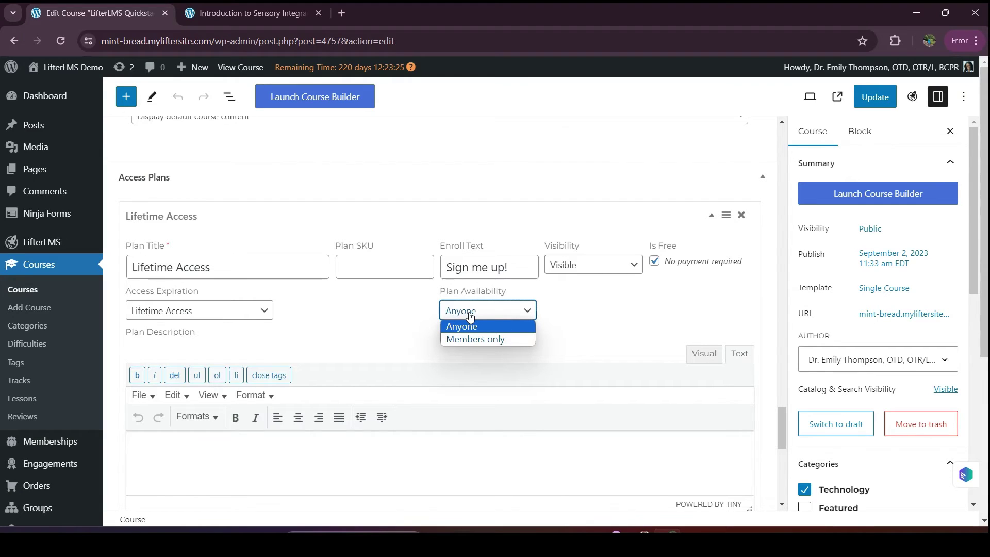
pyautogui.click(481, 339)
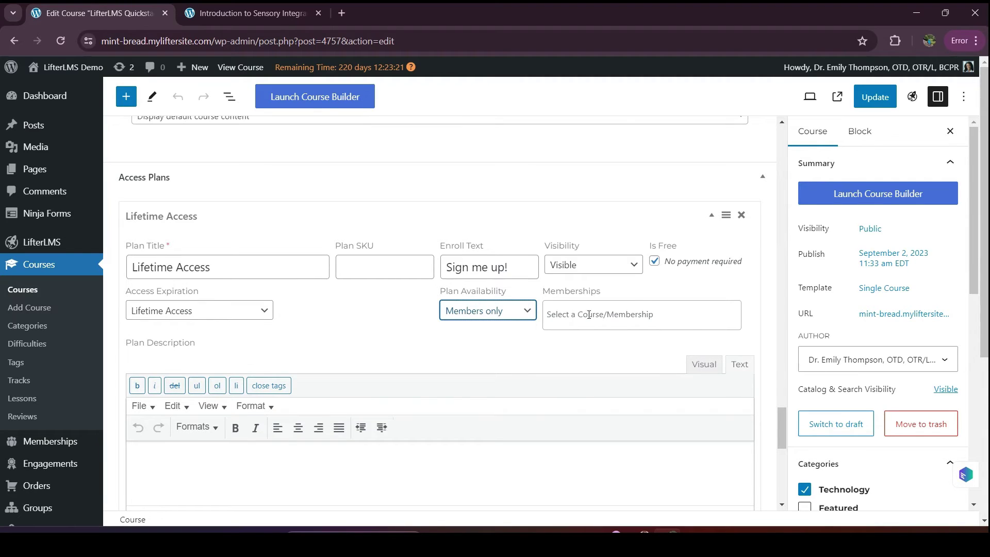
pyautogui.click(574, 309)
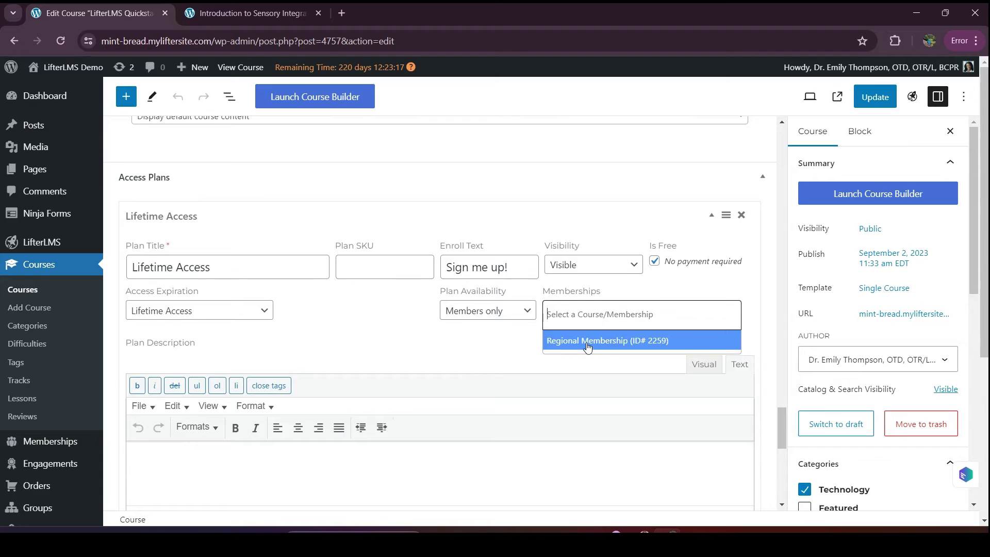
pyautogui.click(587, 341)
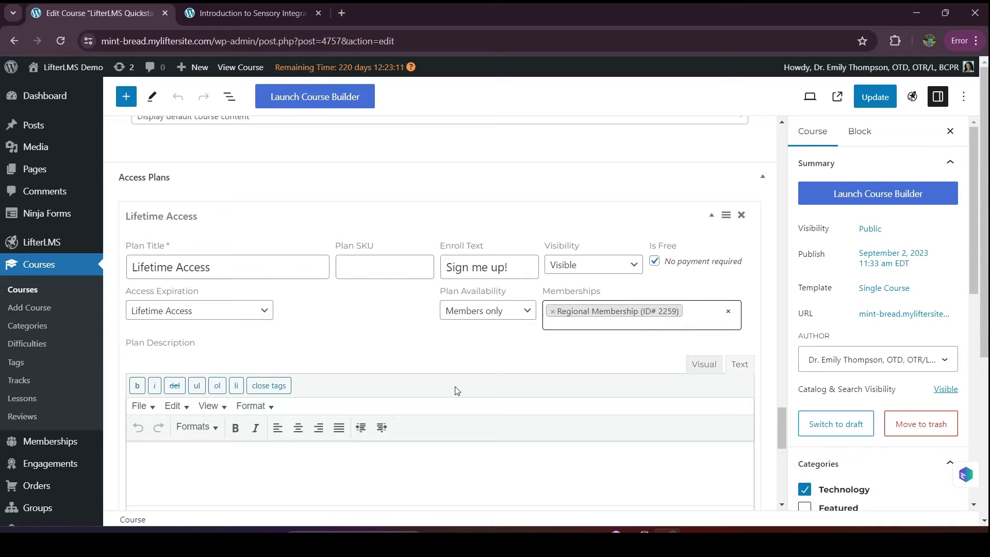
pyautogui.scroll(-1, 527, 387)
pyautogui.scroll(-2, 527, 387)
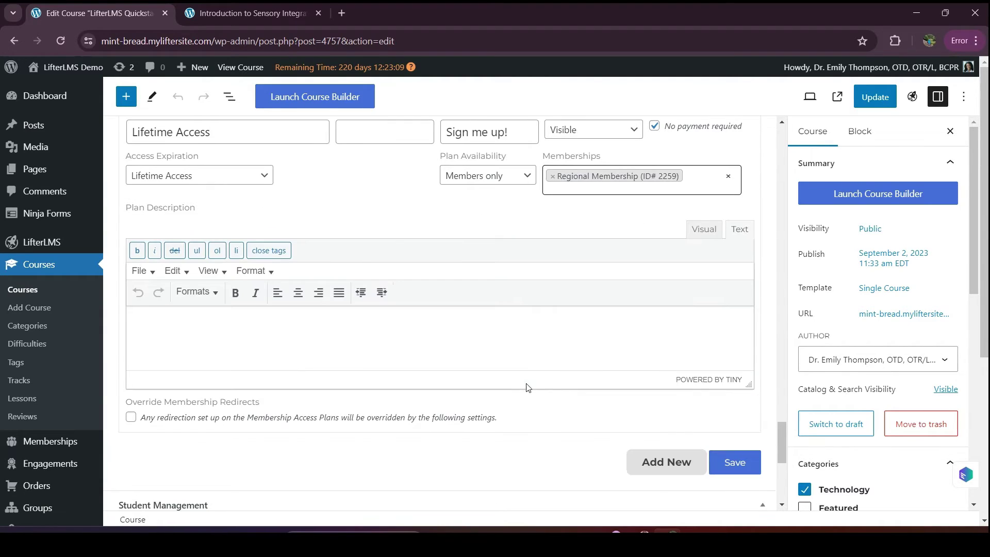
pyautogui.scroll(-1, 583, 403)
# Step: Add a second access plan titled '2nd' with enroll text 'Enroll'
pyautogui.click(644, 428)
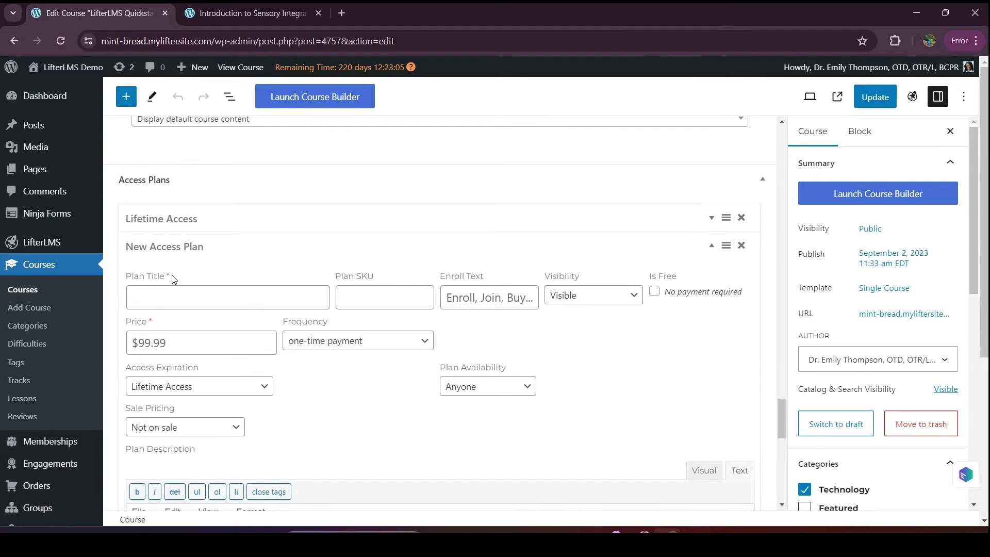
pyautogui.click(187, 300)
pyautogui.write('@n')
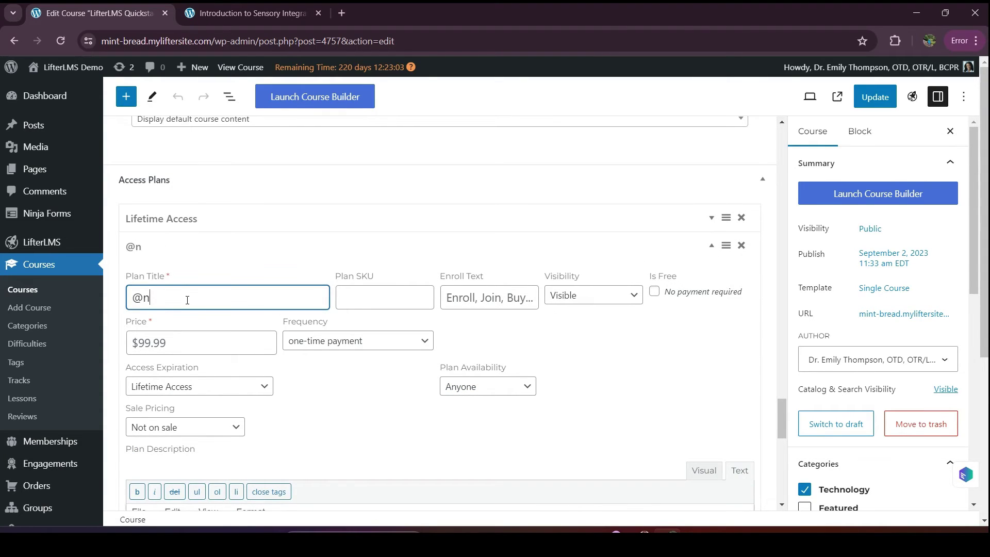
pyautogui.press('BackSpace')
pyautogui.press('BackSpace')
pyautogui.write('2nd')
pyautogui.click(478, 298)
pyautogui.write('Enroll')
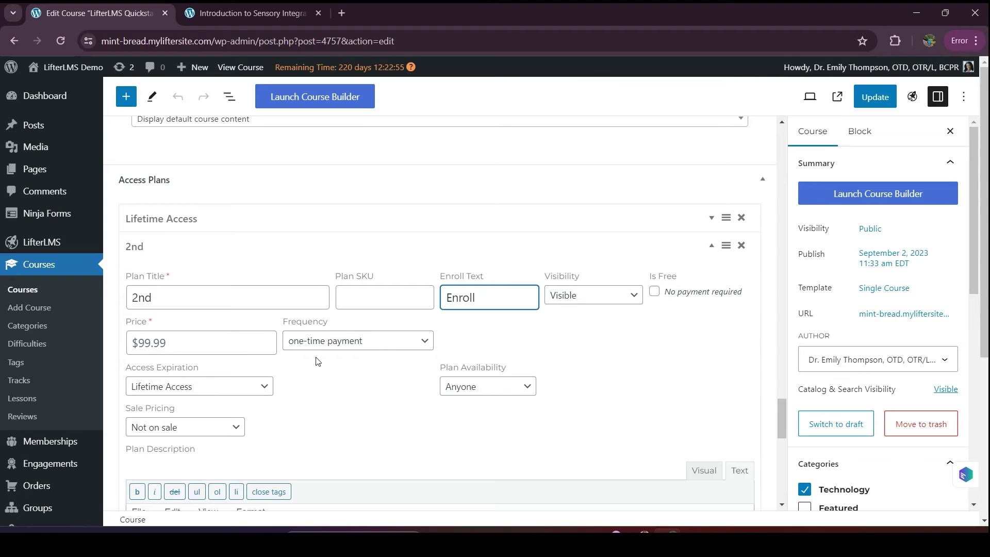
# Step: Set the 2nd plan's price to 50
pyautogui.click(146, 346)
pyautogui.write('50')
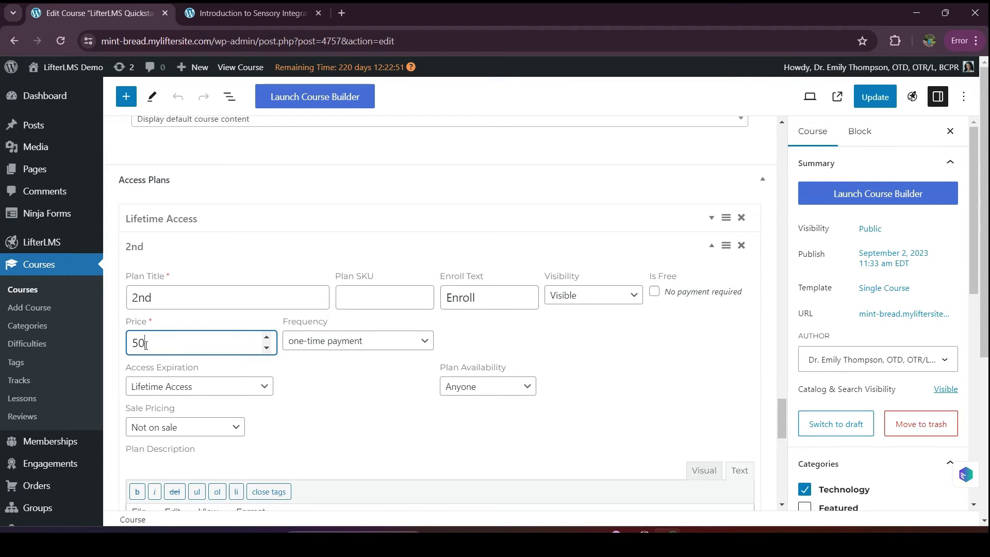
pyautogui.click(275, 324)
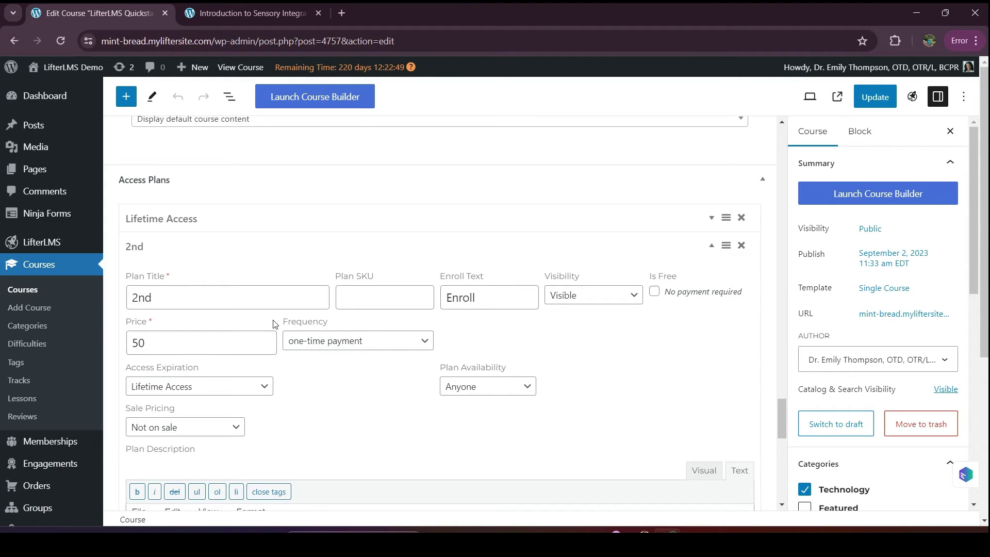
pyautogui.moveTo(275, 323); pyautogui.dragTo(335, 323)
pyautogui.click(336, 323)
pyautogui.click(348, 342)
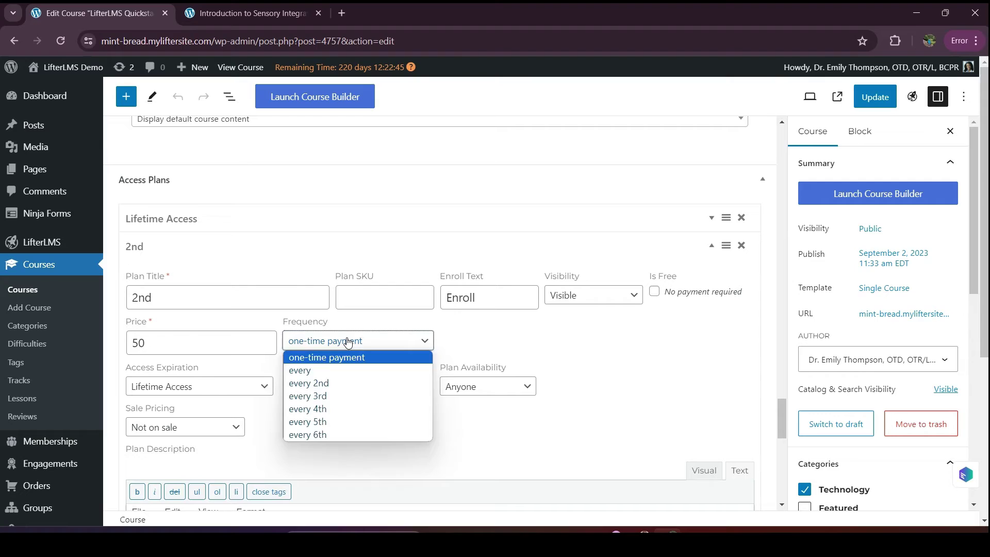
# Step: Make the 2nd plan recur every year with a plan length of 1 year
pyautogui.click(326, 359)
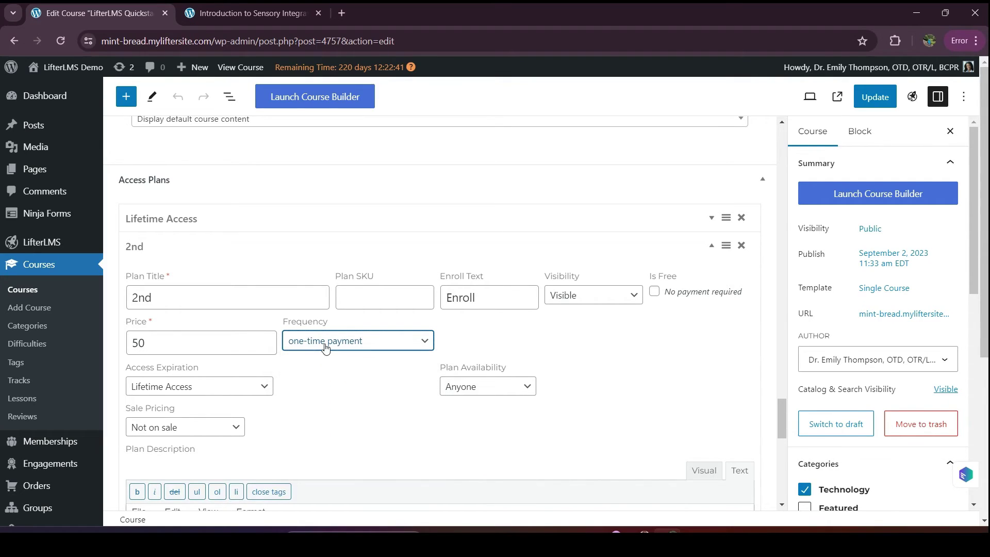
pyautogui.click(326, 347)
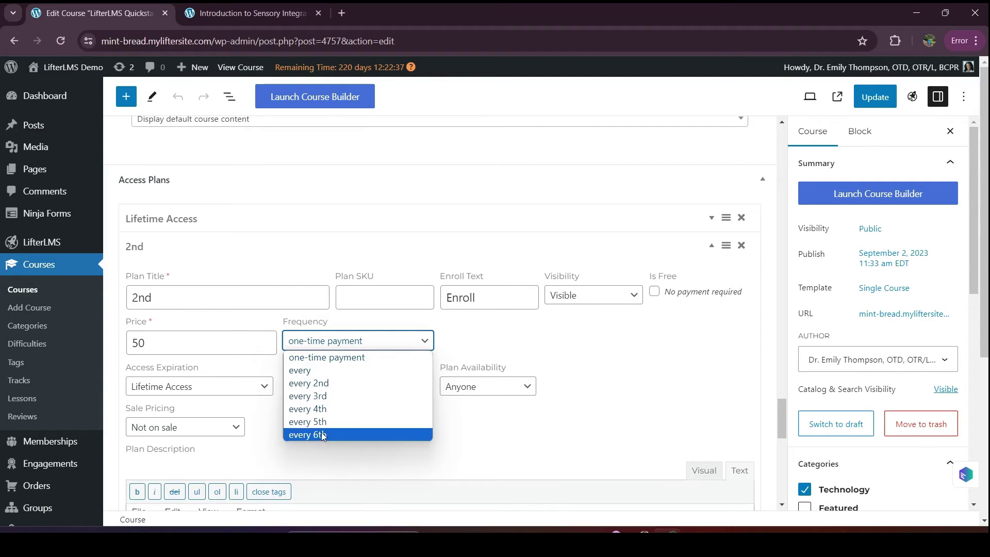
pyautogui.click(307, 370)
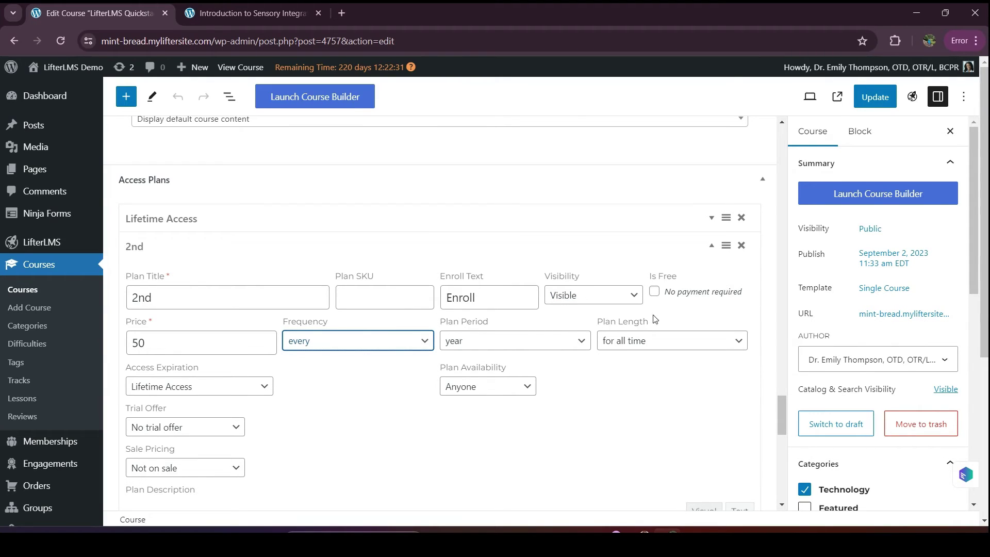
pyautogui.click(452, 339)
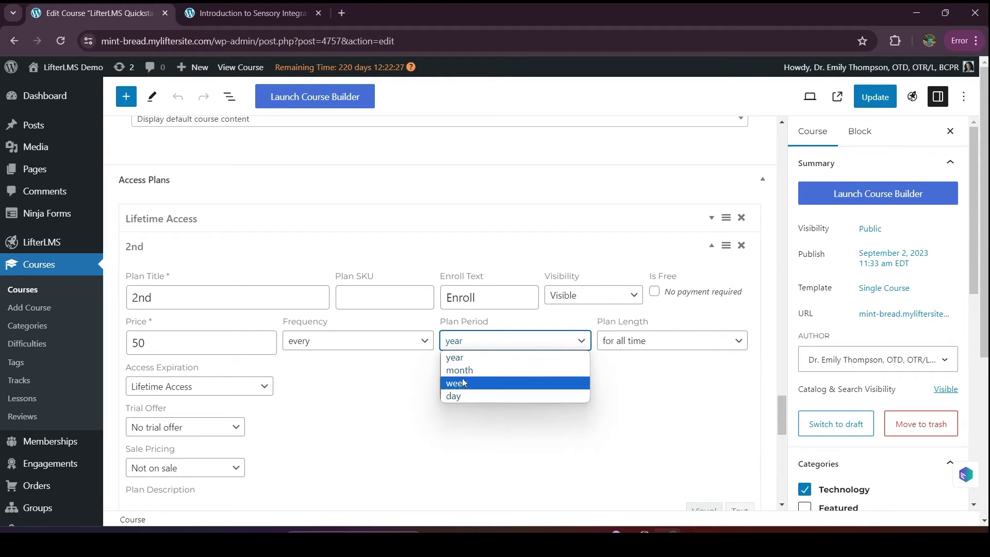
pyautogui.click(459, 361)
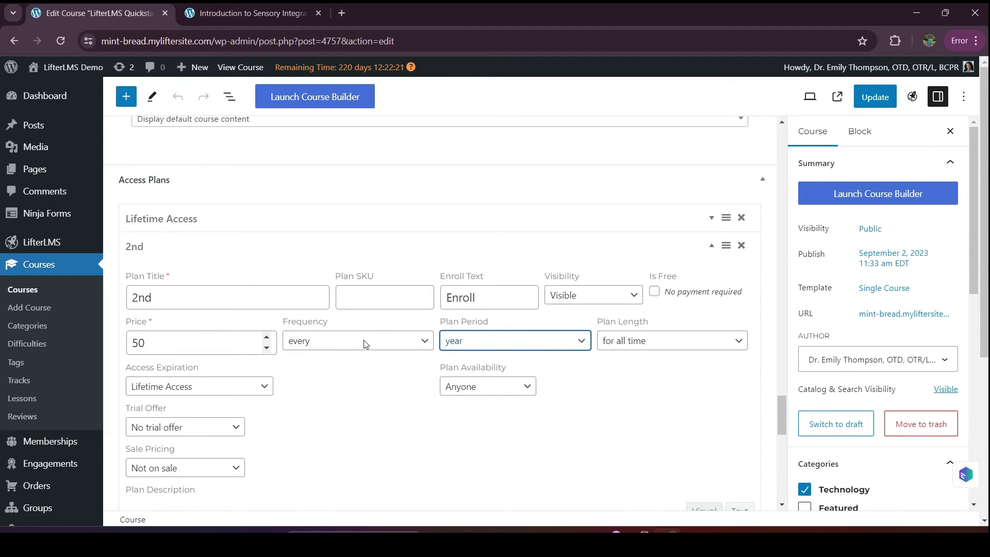
pyautogui.click(643, 343)
pyautogui.click(644, 358)
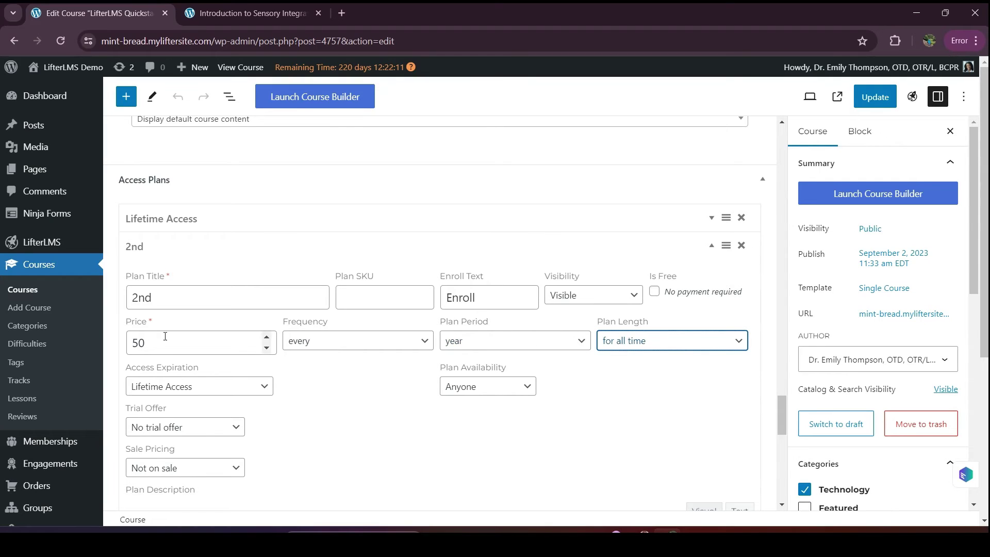
pyautogui.click(608, 347)
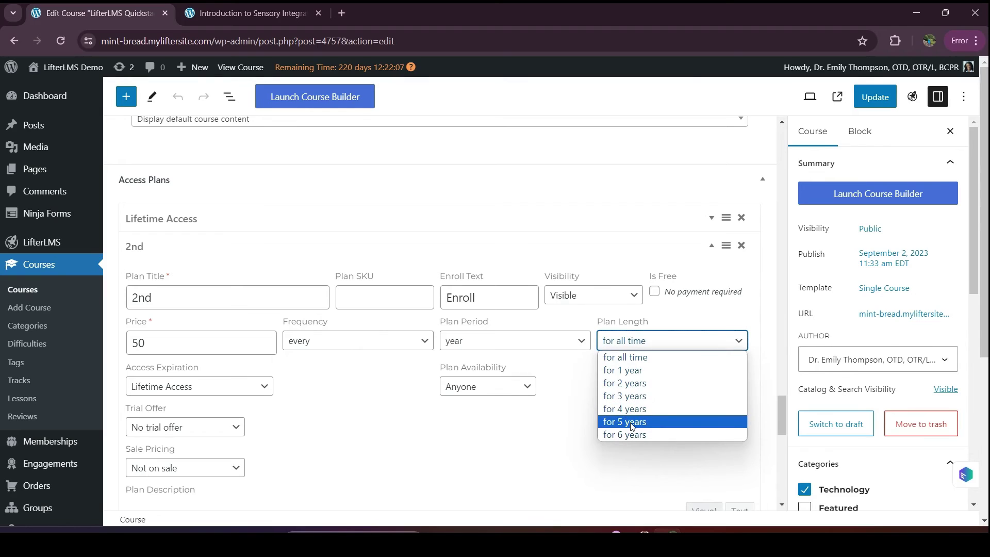
pyautogui.click(633, 371)
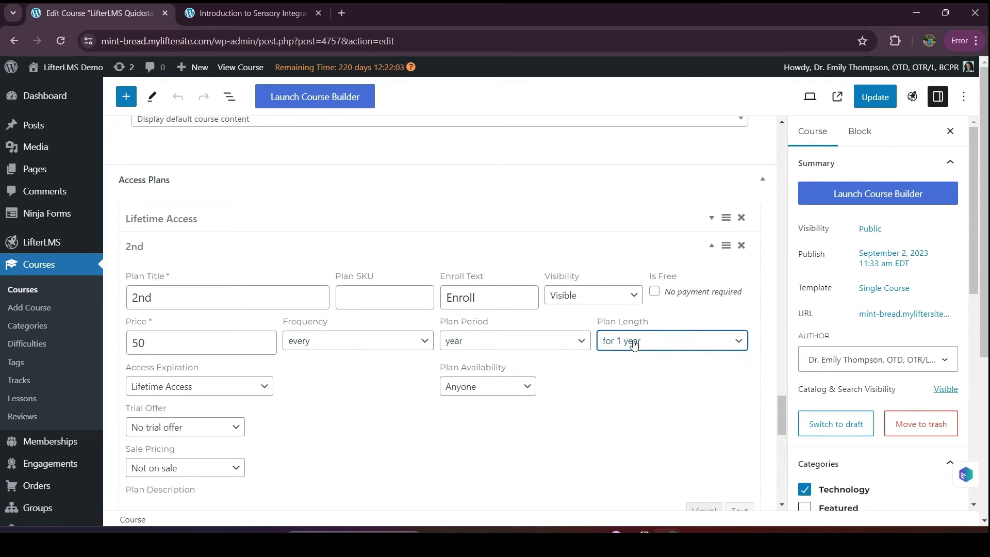
# Step: Switch the 2nd plan's billing to every month for 10 months
pyautogui.click(449, 343)
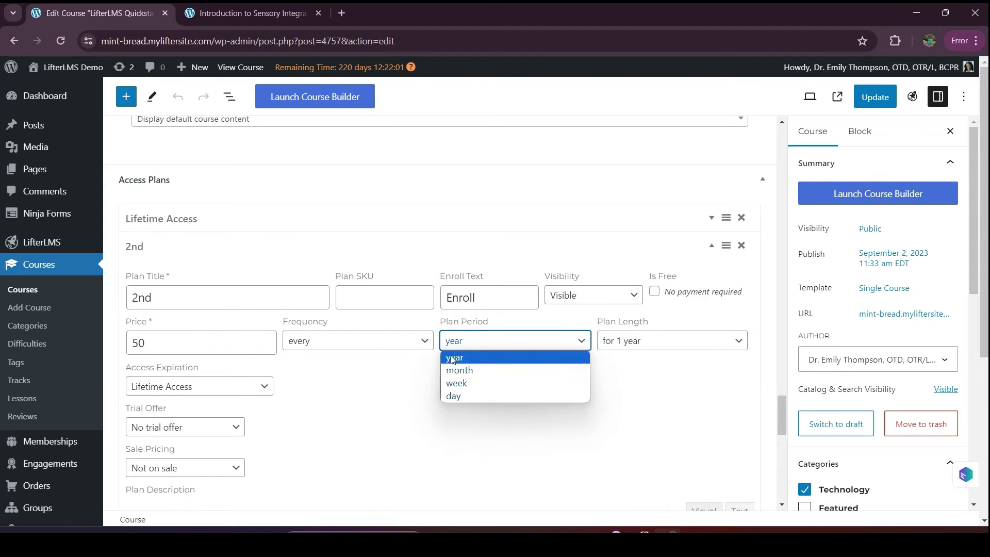
pyautogui.click(457, 372)
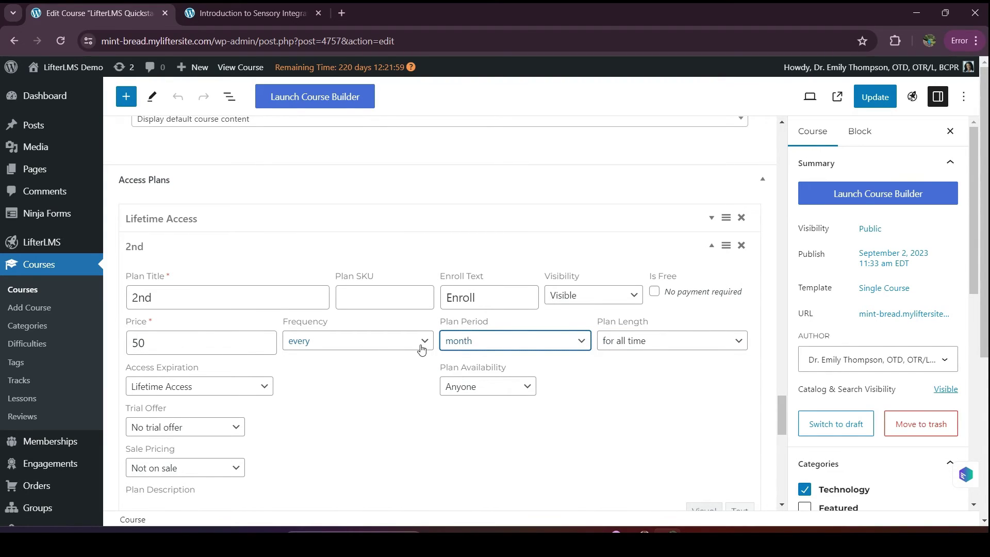
pyautogui.click(606, 342)
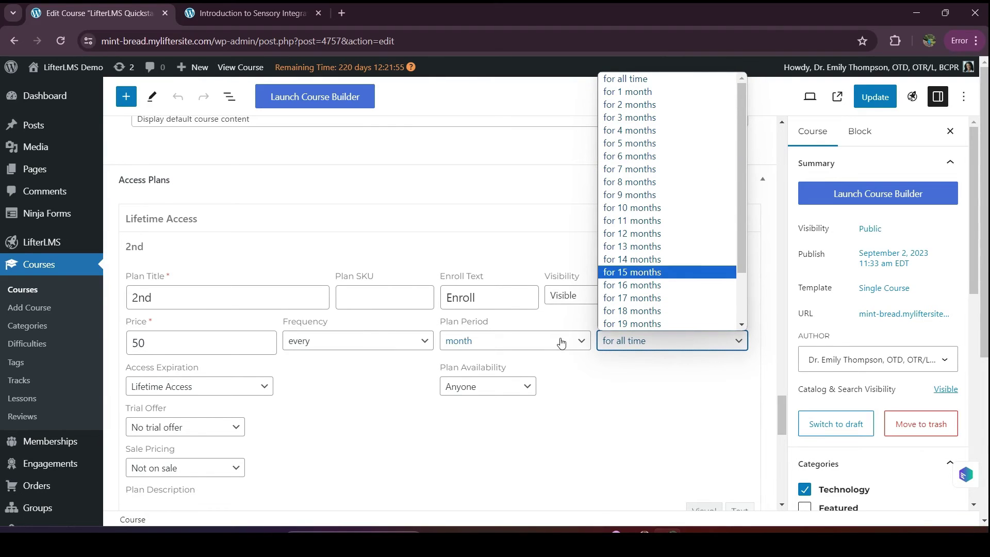
pyautogui.click(660, 208)
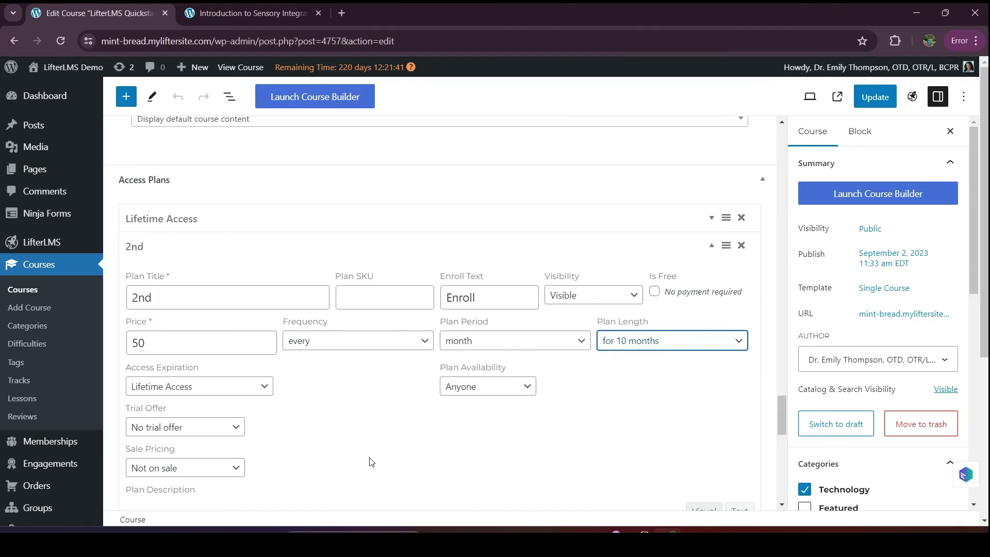
pyautogui.scroll(-2, 371, 461)
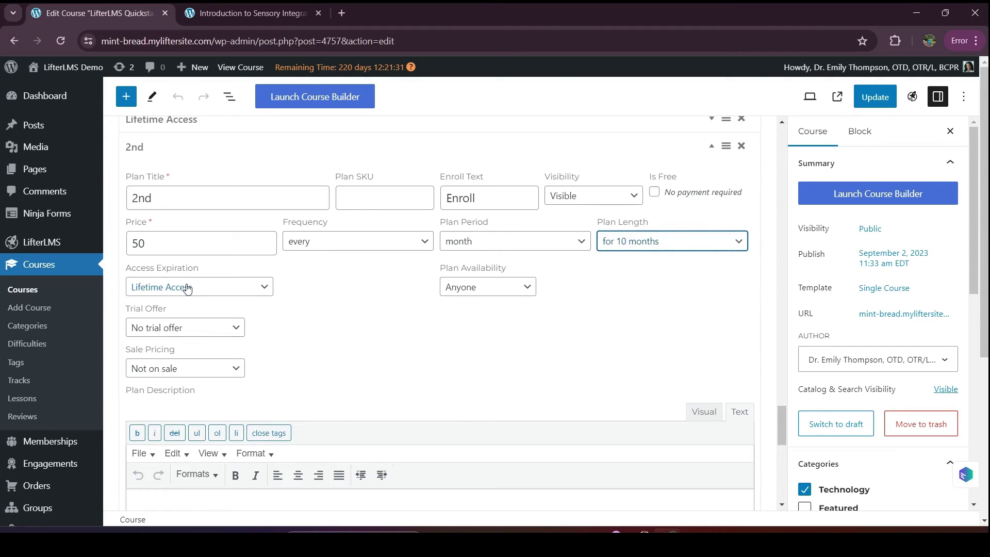
# Step: Set the 2nd plan's access expiration to 'Expires after' 1 year(s)
pyautogui.click(188, 289)
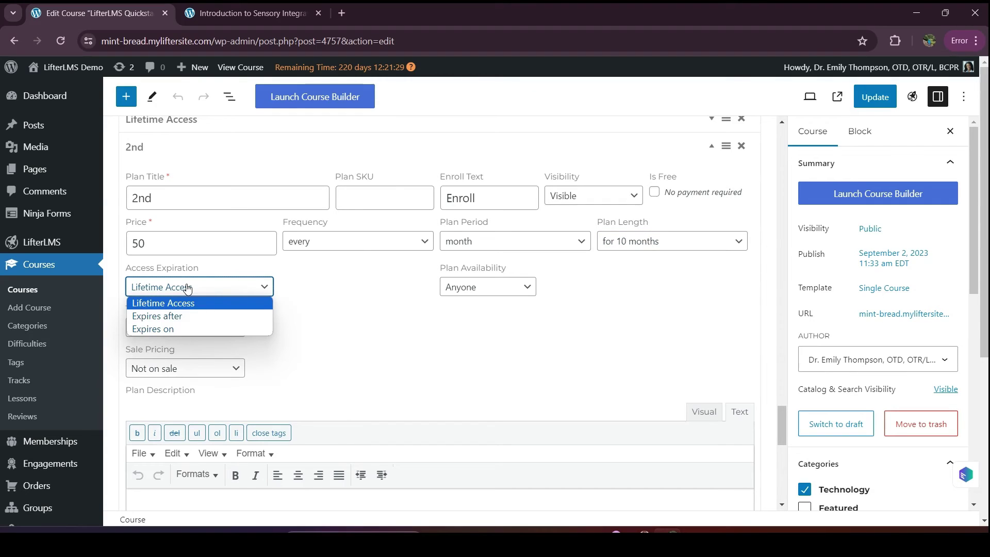
pyautogui.click(195, 317)
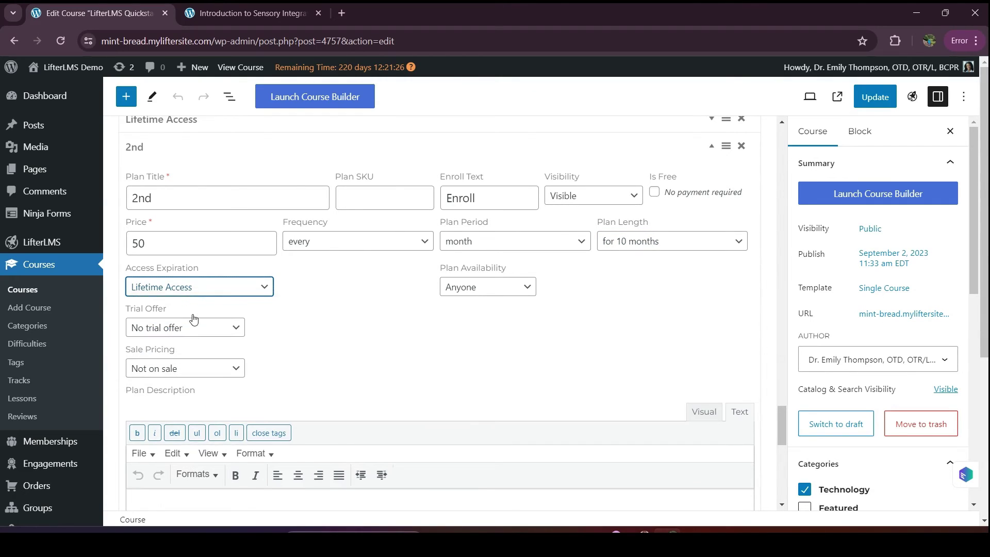
pyautogui.click(227, 294)
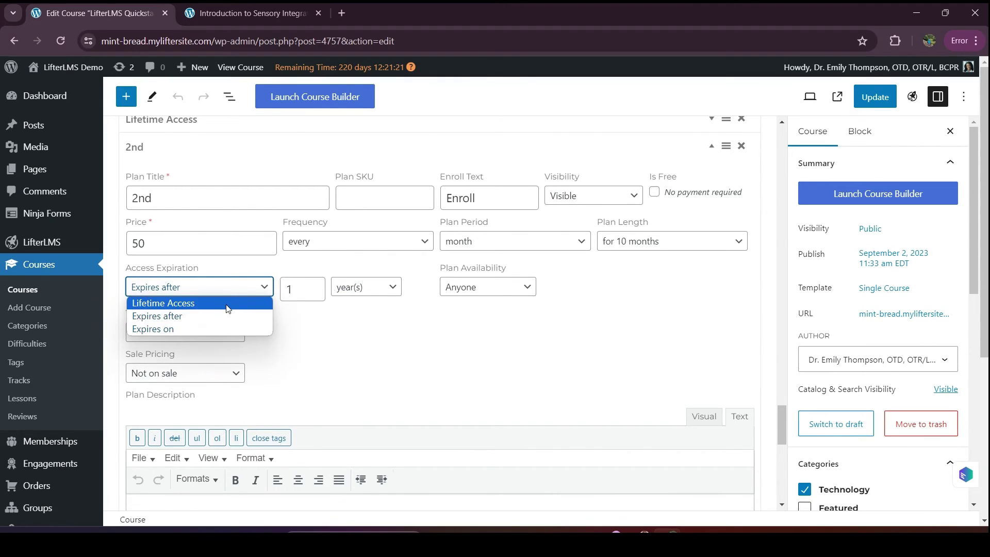
pyautogui.click(227, 304)
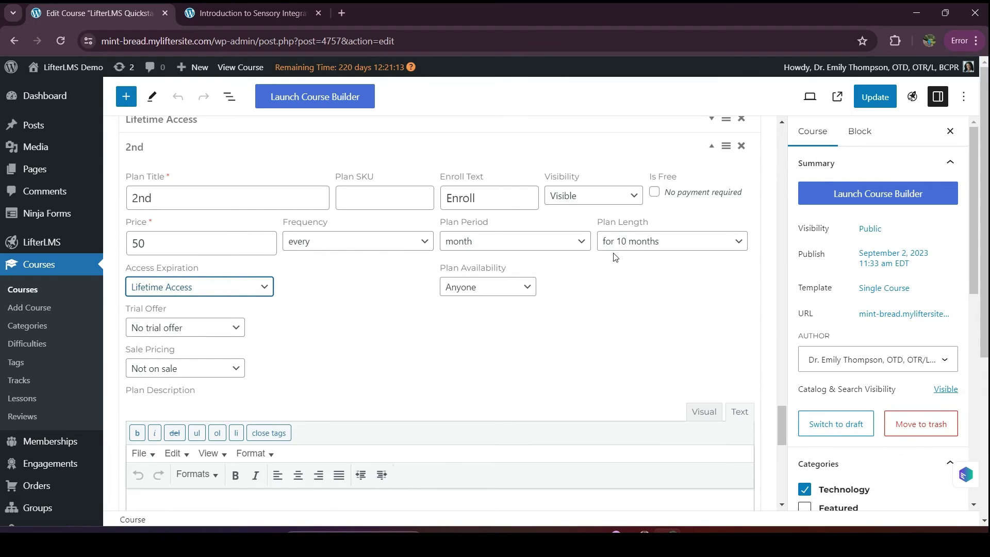
pyautogui.click(200, 287)
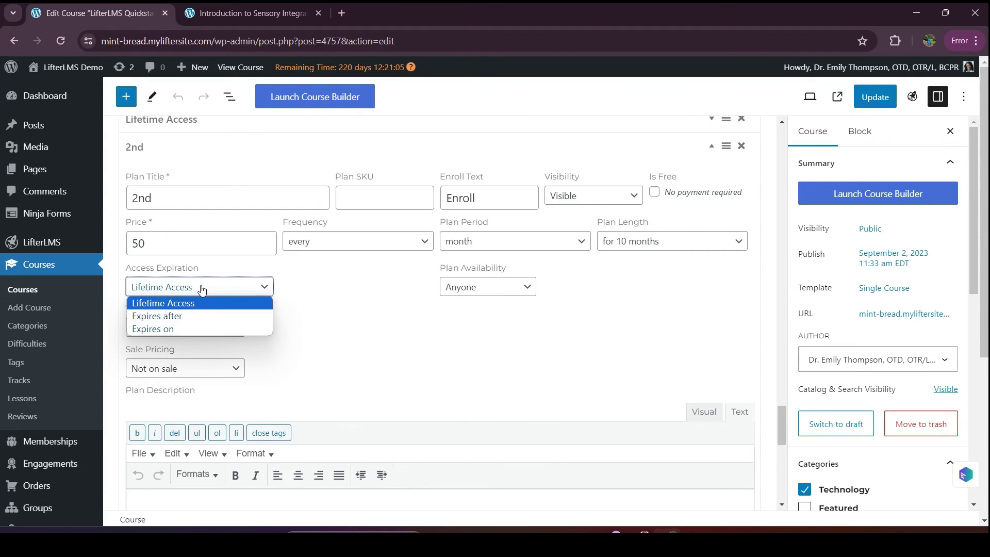
pyautogui.click(203, 321)
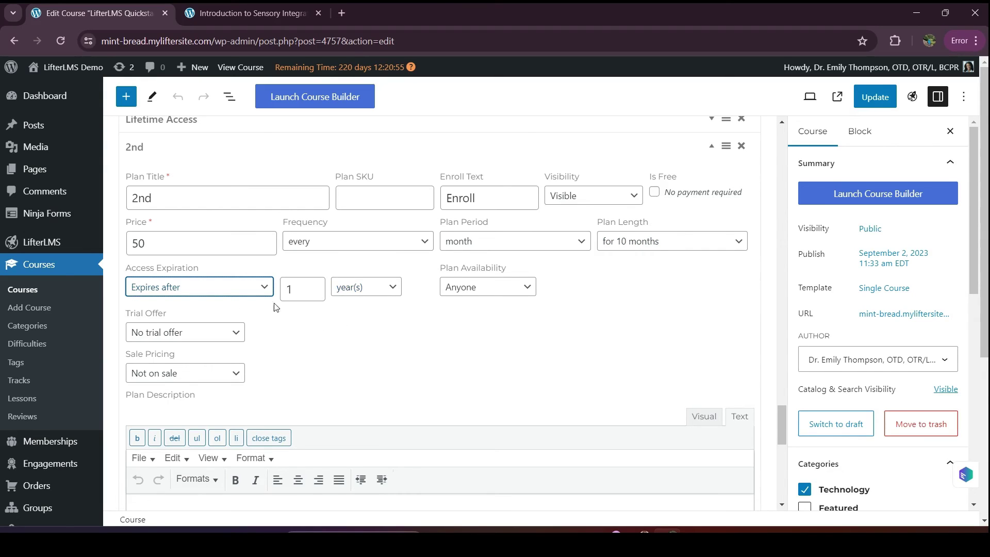
pyautogui.click(232, 290)
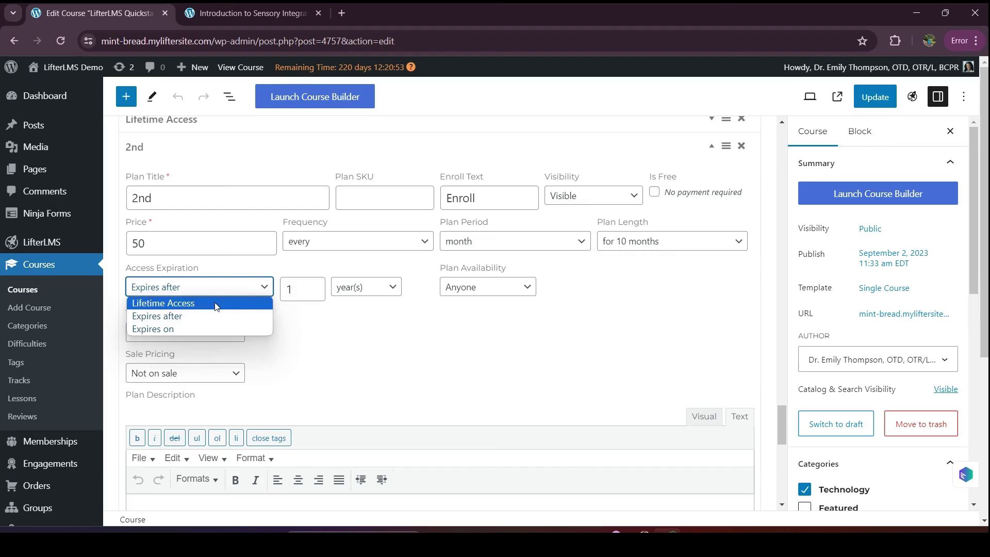
pyautogui.click(312, 341)
pyautogui.click(193, 337)
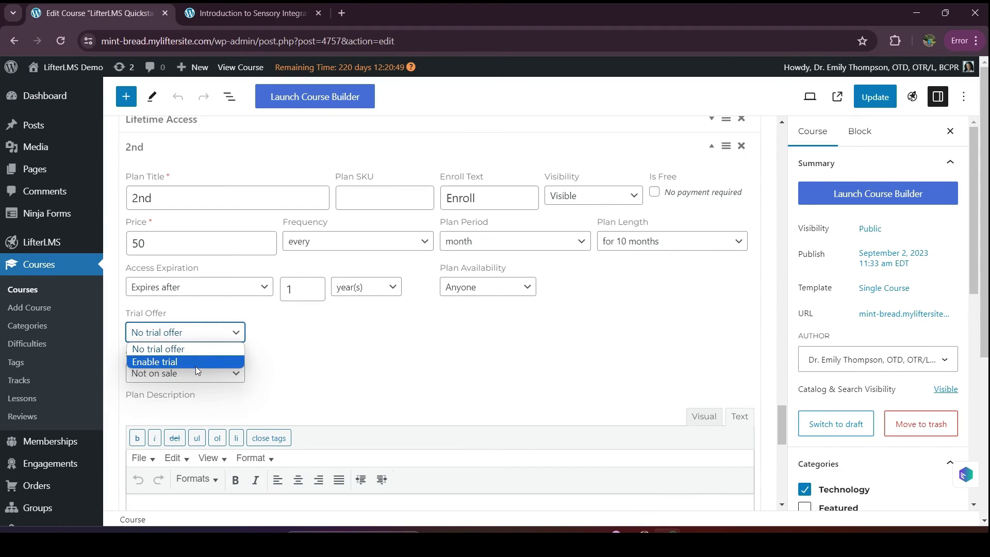
# Step: Enable a trial on the 2nd plan with trial price 0 and length 1 week
pyautogui.click(196, 363)
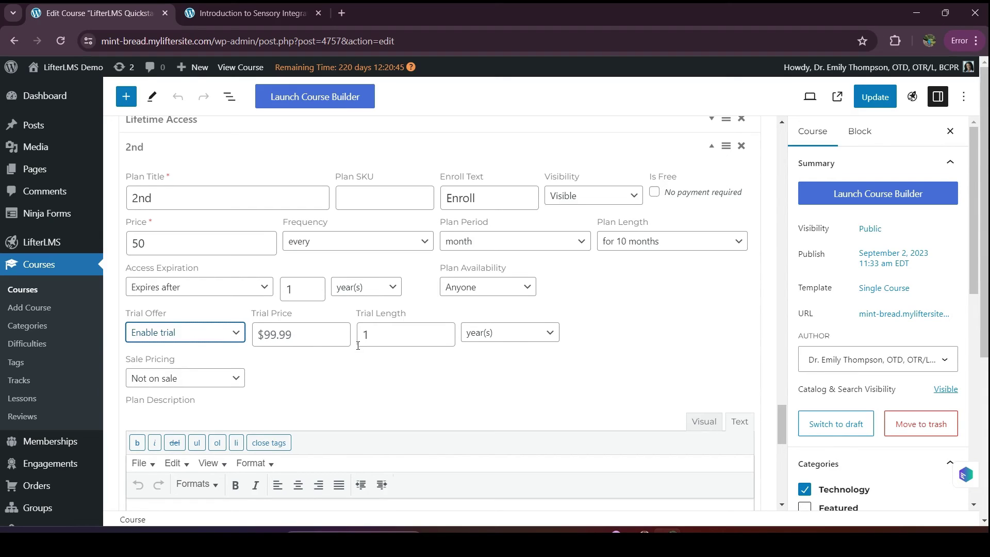
pyautogui.click(280, 334)
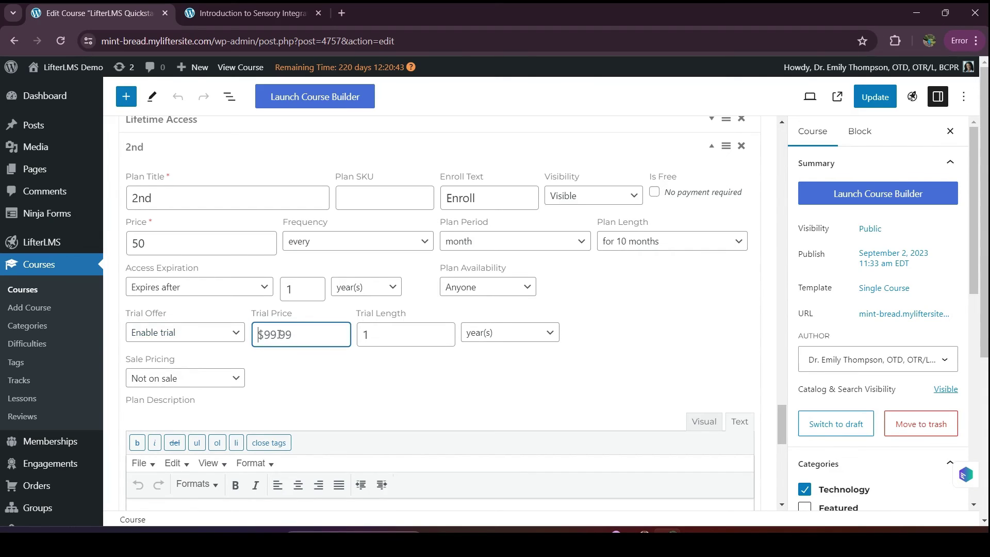
pyautogui.write('0')
pyautogui.click(427, 339)
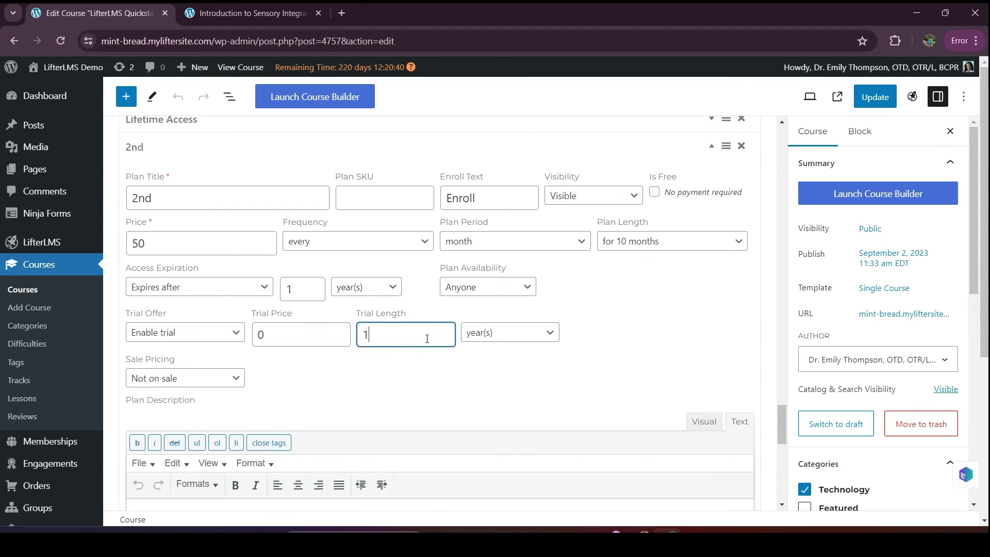
pyautogui.click(490, 334)
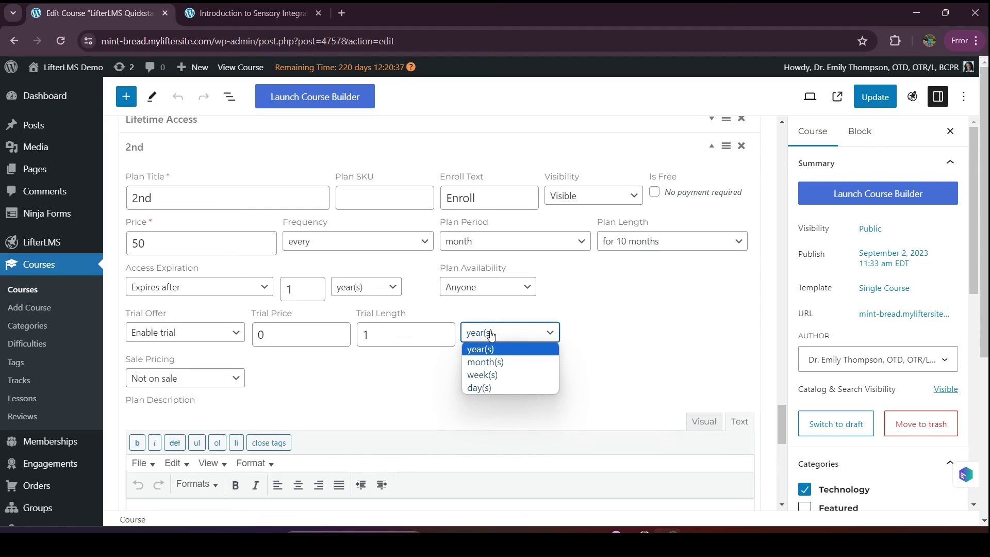
pyautogui.click(489, 376)
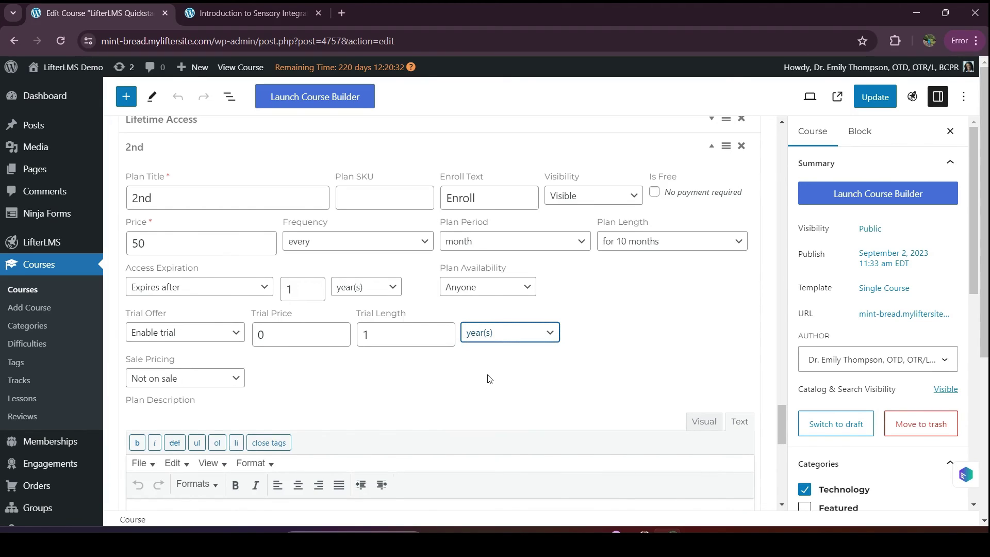
# Step: Keep the 2nd plan's Sale Pricing at Not on sale
pyautogui.click(183, 382)
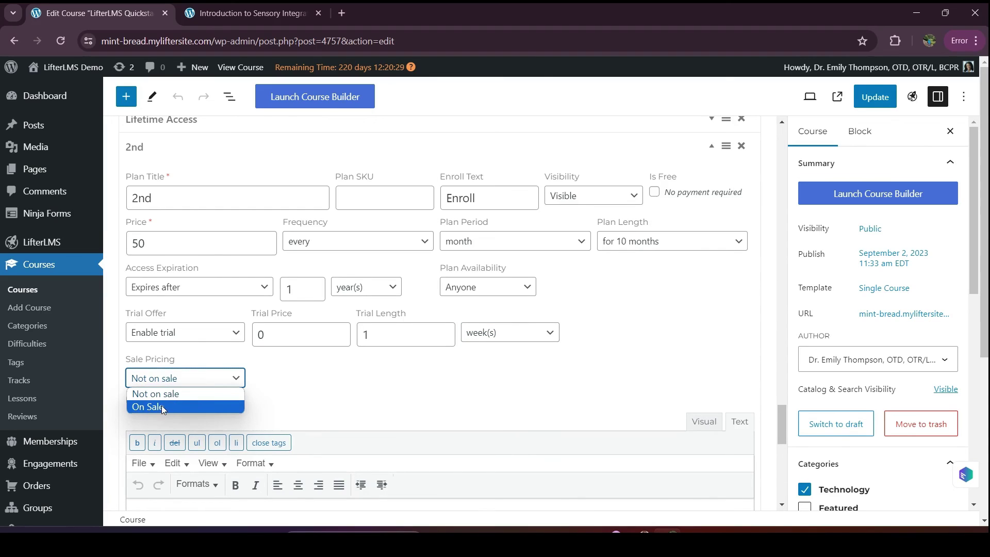
pyautogui.click(214, 408)
pyautogui.click(204, 382)
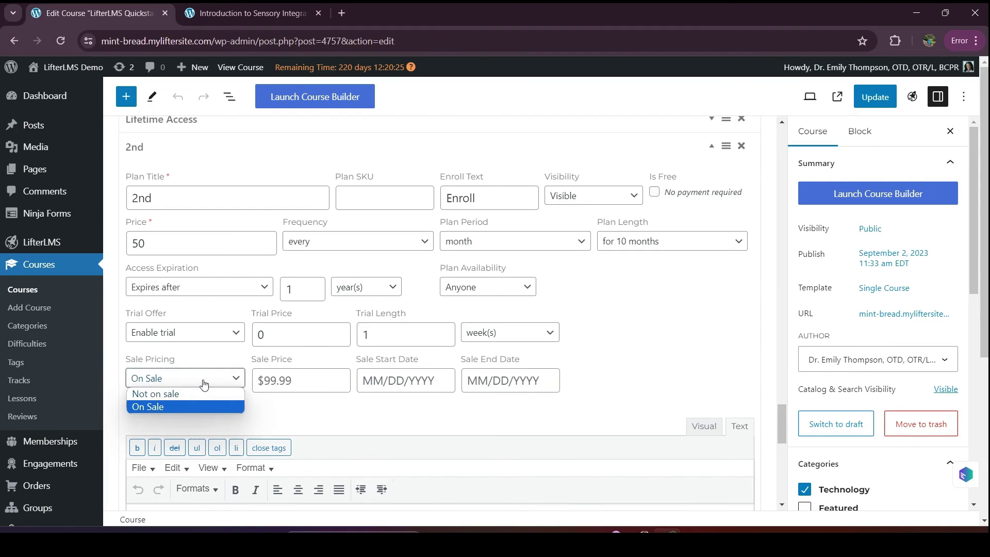
pyautogui.click(205, 395)
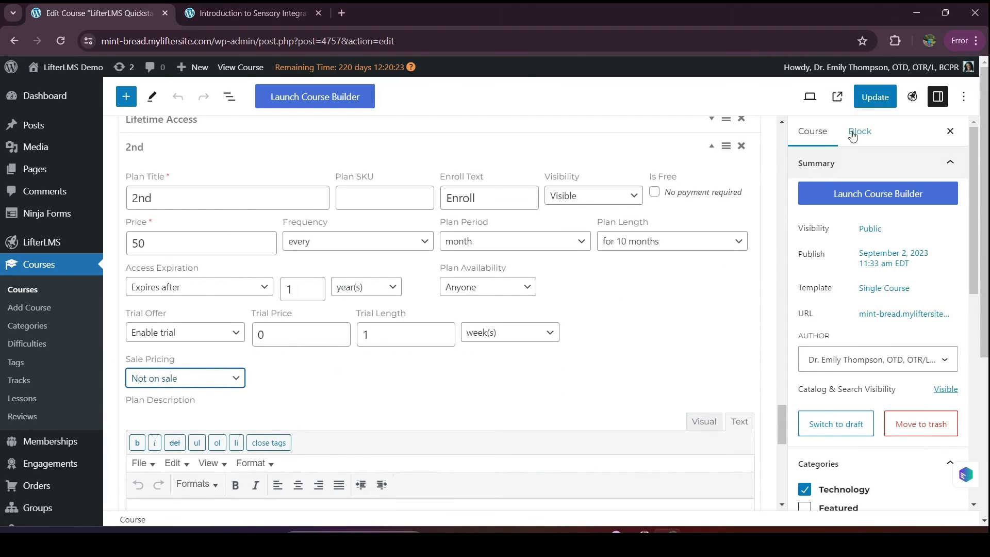
# Step: Update the course to save both access plans, then open its live page in a new tab
pyautogui.click(872, 99)
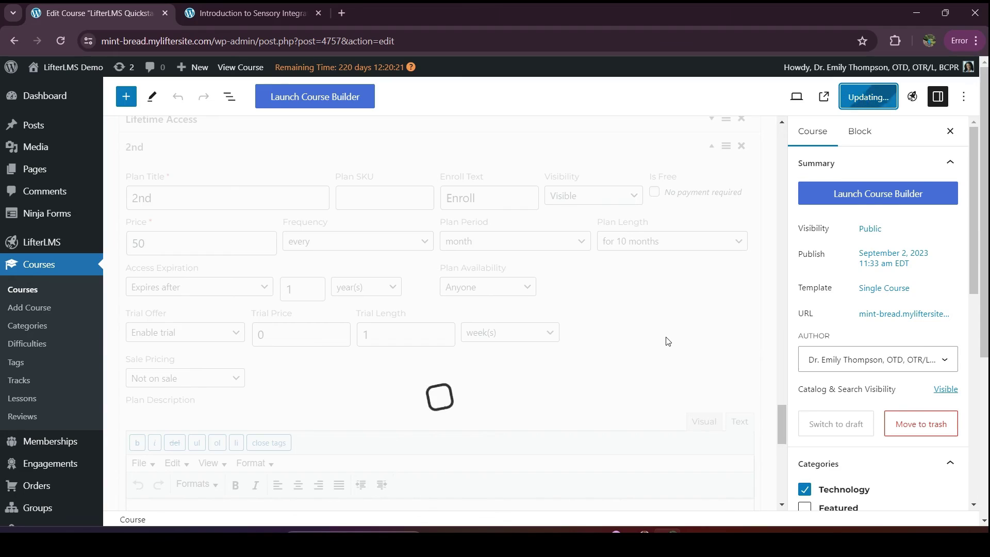
pyautogui.scroll(1, 265, 214)
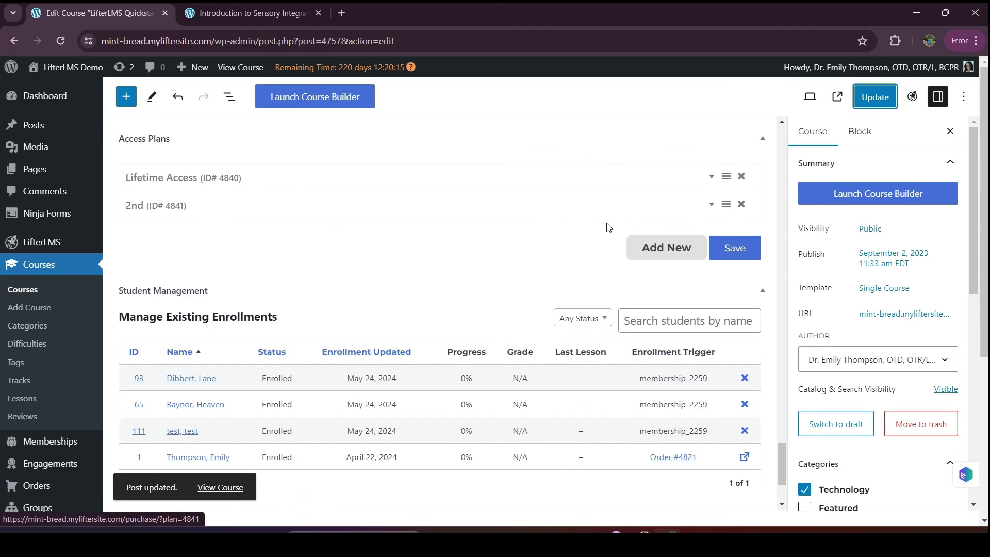
pyautogui.click(906, 319)
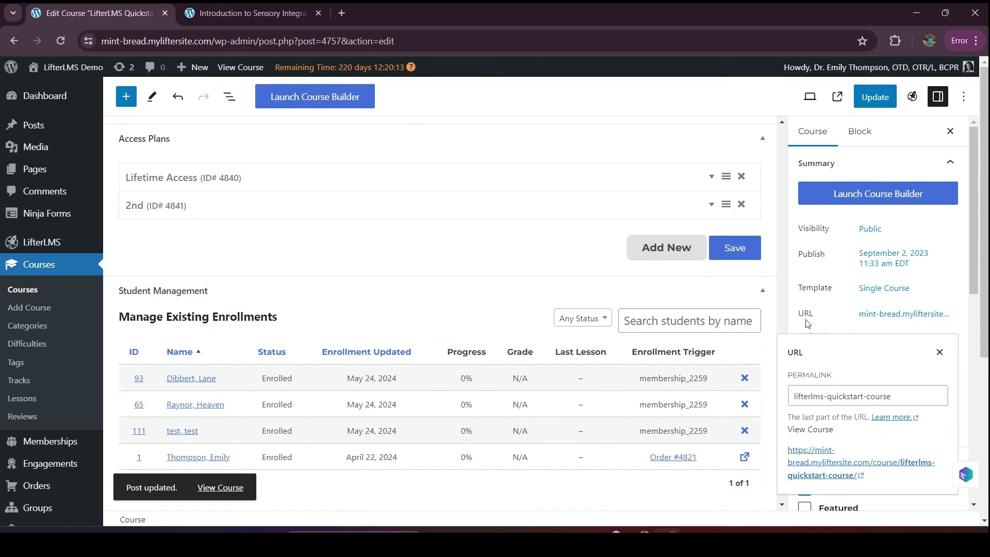
pyautogui.click(807, 463)
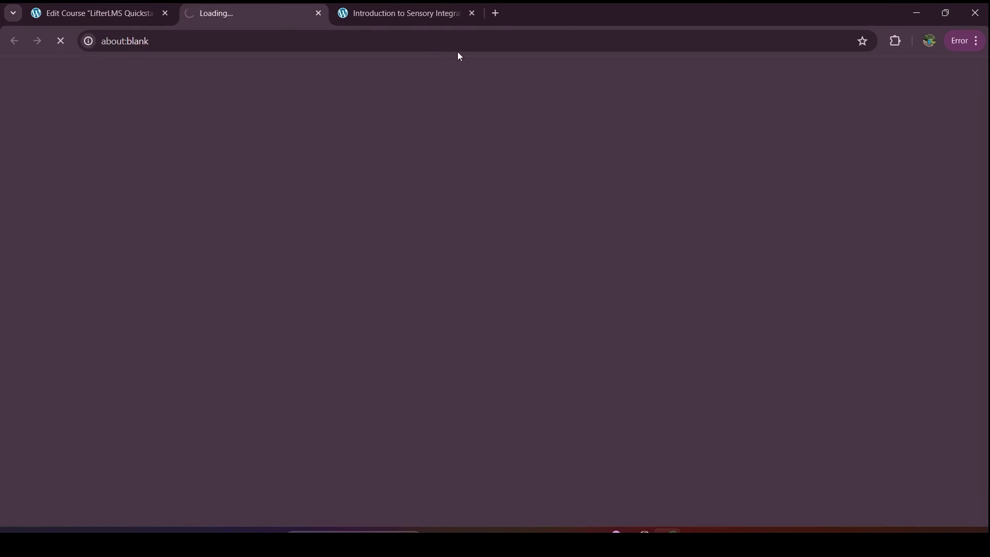
# Step: Scroll through the live Quickstart Course page and select its address for copying
pyautogui.scroll(-8, 428, 329)
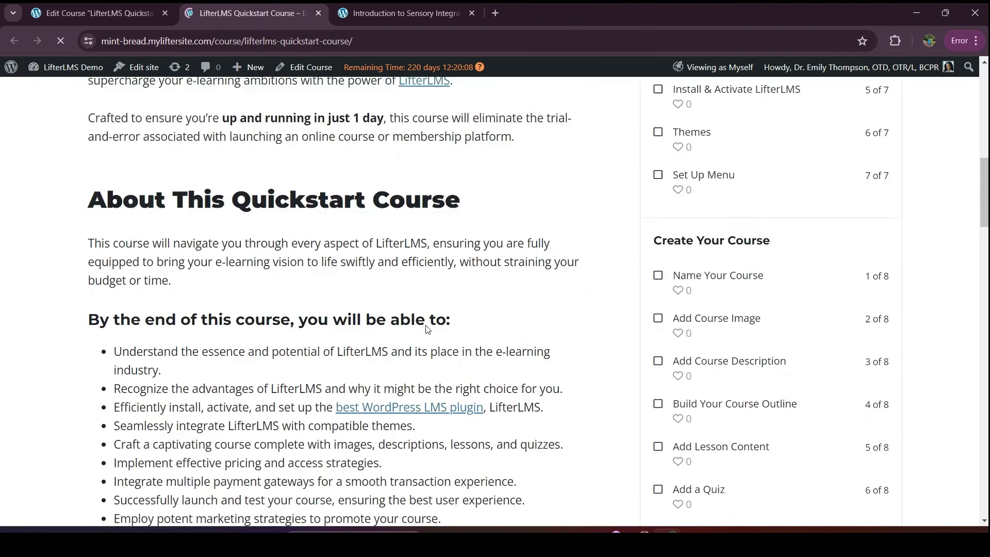
pyautogui.scroll(-1, 428, 329)
pyautogui.click(502, 41)
pyautogui.hotkey('ctrl', 'c')
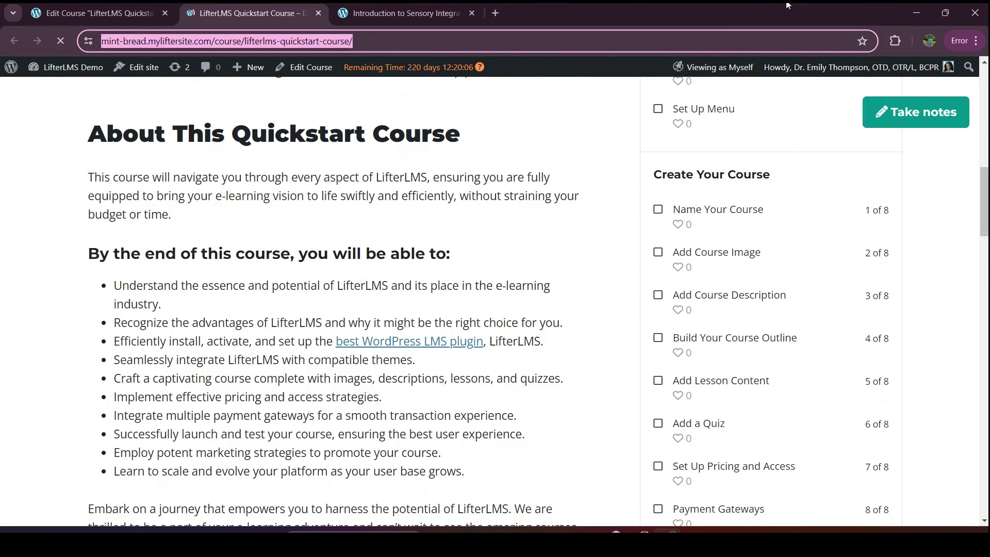
pyautogui.click(979, 43)
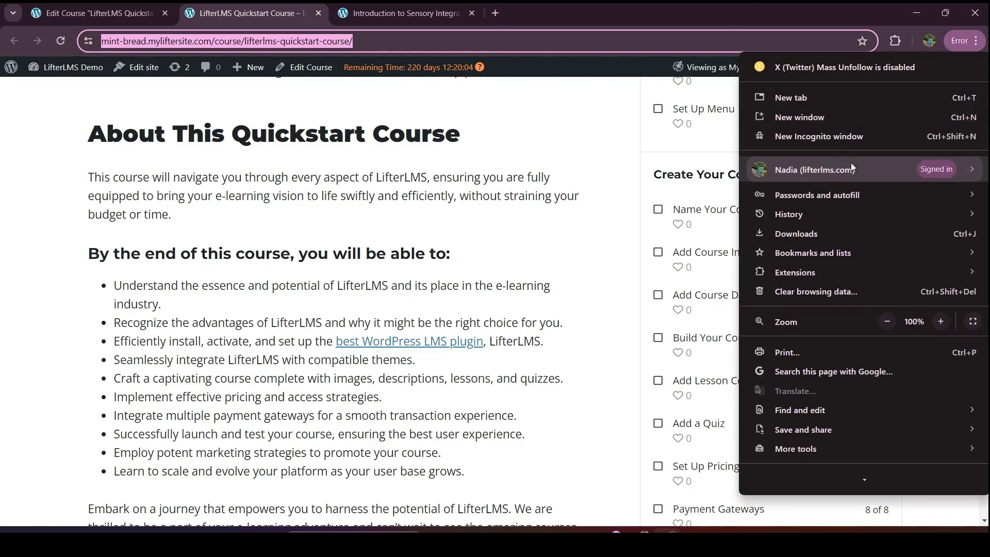
# Step: Load the copied course URL in a new incognito window and scroll down to the Lifetime Access and 2nd plan pricing cards
pyautogui.click(840, 138)
pyautogui.hotkey('ctrl', 'v')
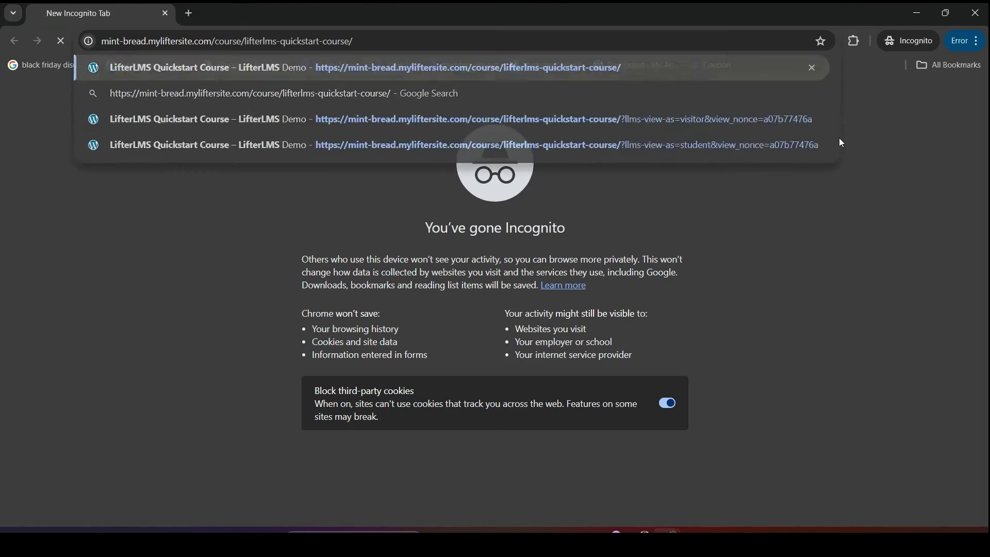
pyautogui.press('Return')
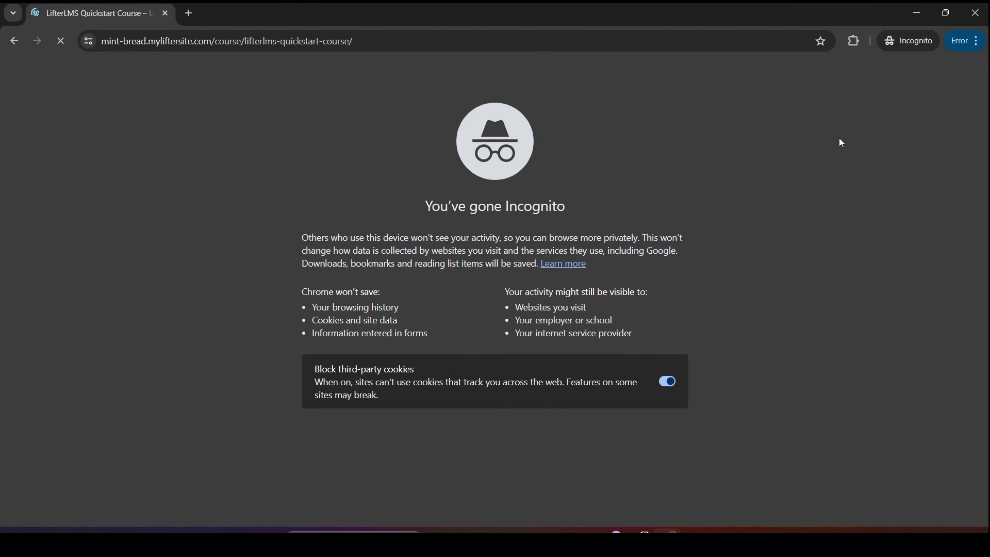
pyautogui.scroll(-20, 535, 246)
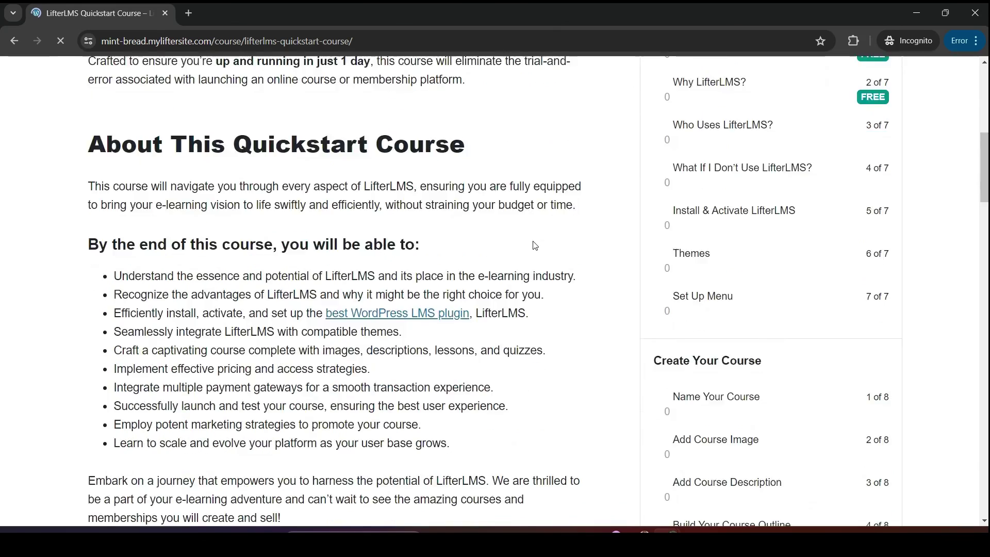